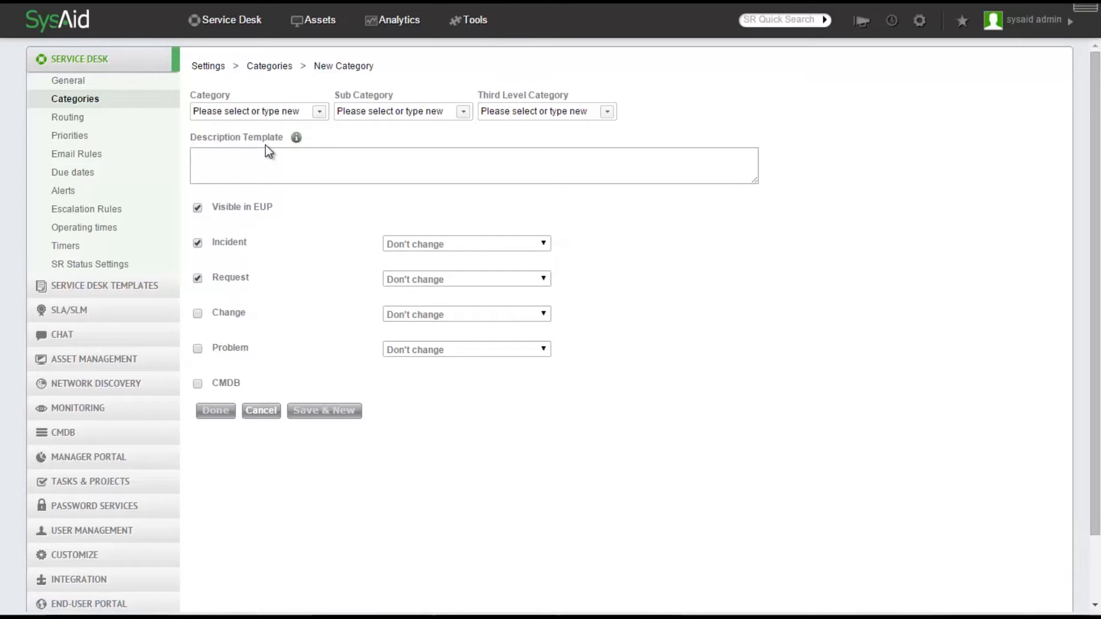
Enter Mobile as a new category and IPhone as its new sub category.
{"action": "left_click", "coordinate": [320, 112]}
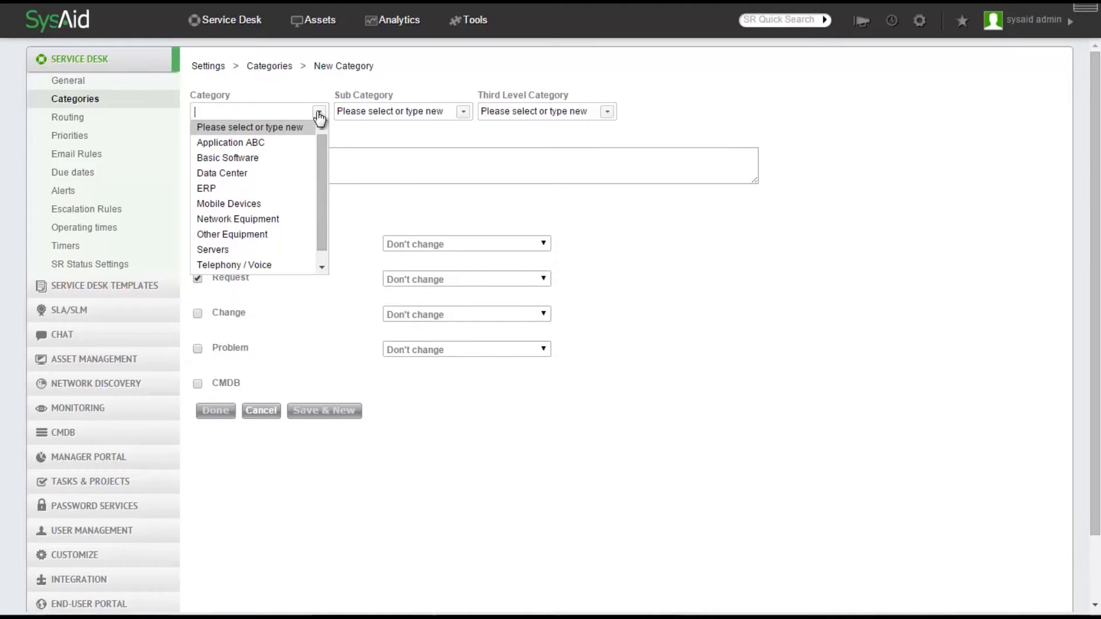
{"action": "type", "text": "Mobile"}
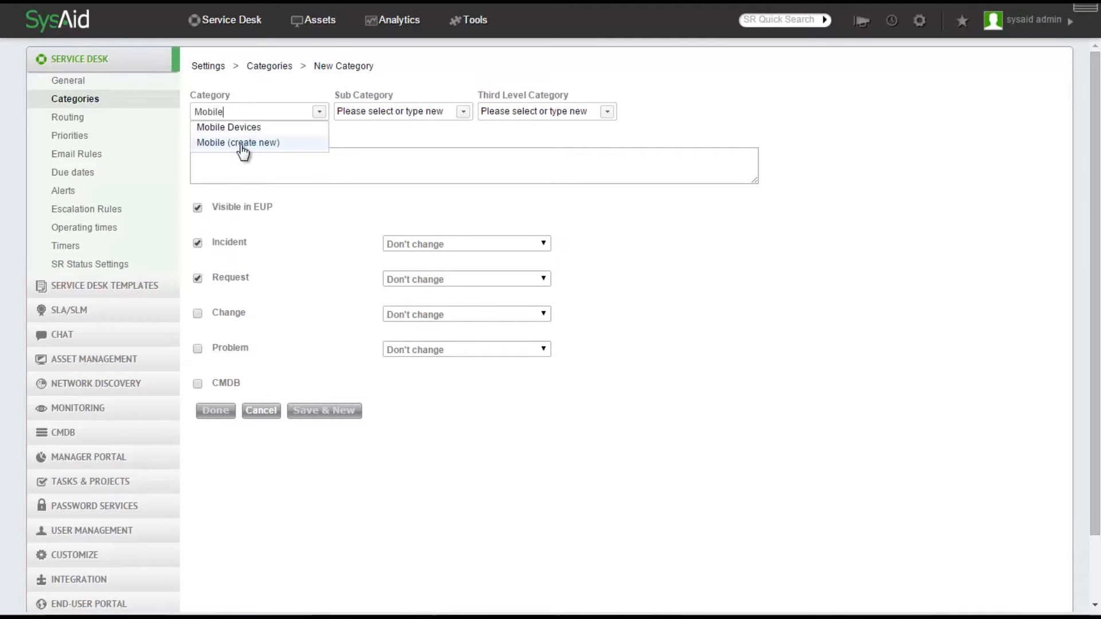
{"action": "left_click", "coordinate": [241, 143]}
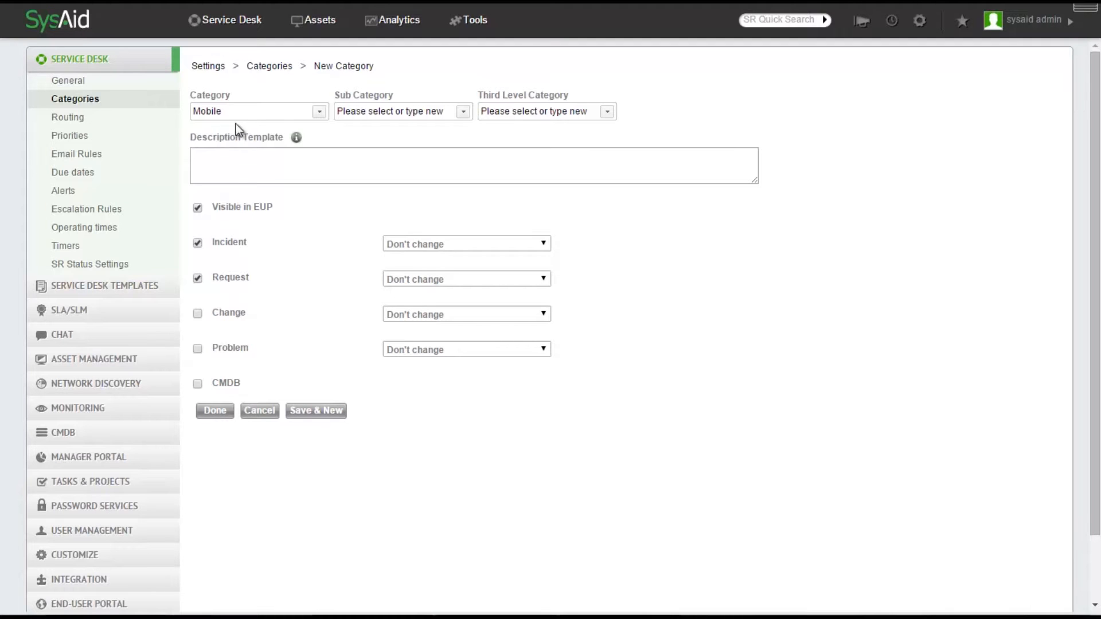
{"action": "left_click", "coordinate": [462, 114]}
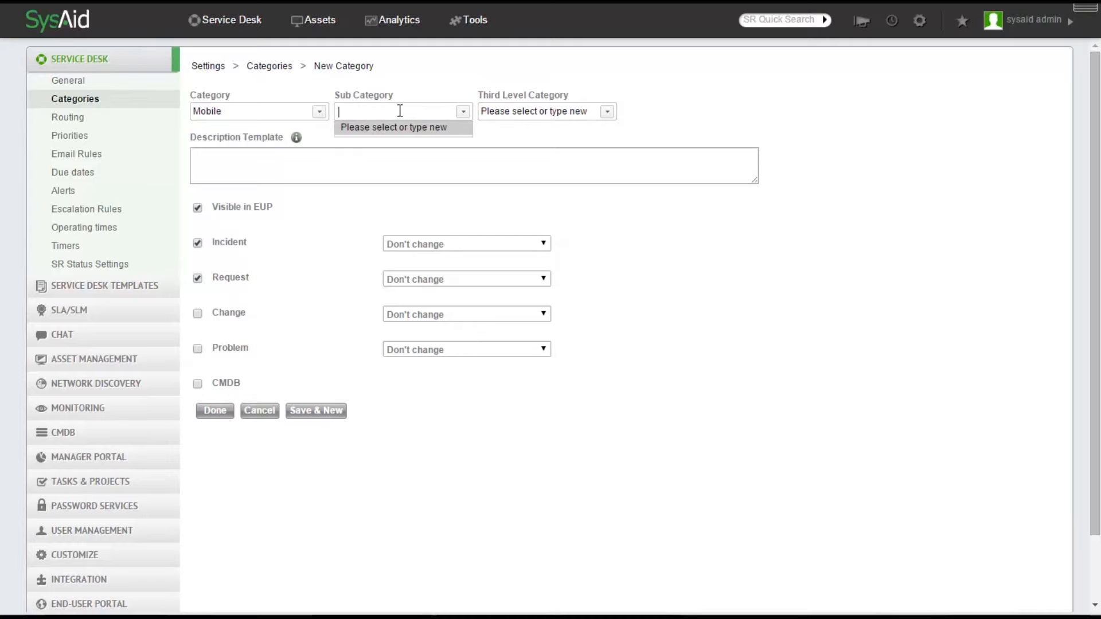
{"action": "type", "text": "IPh"}
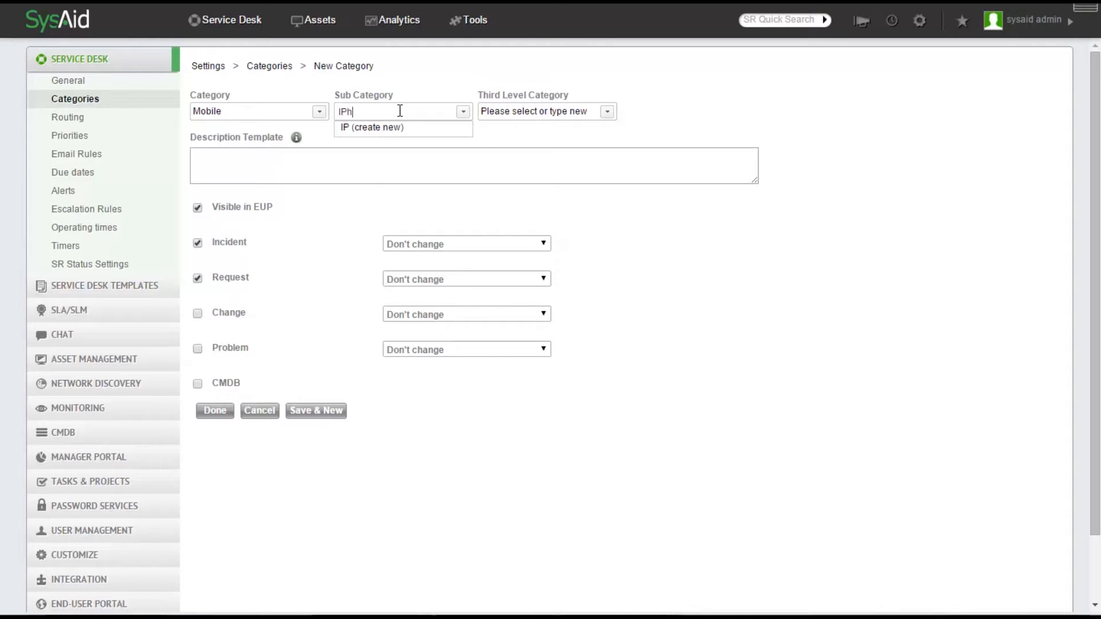
{"action": "type", "text": "one"}
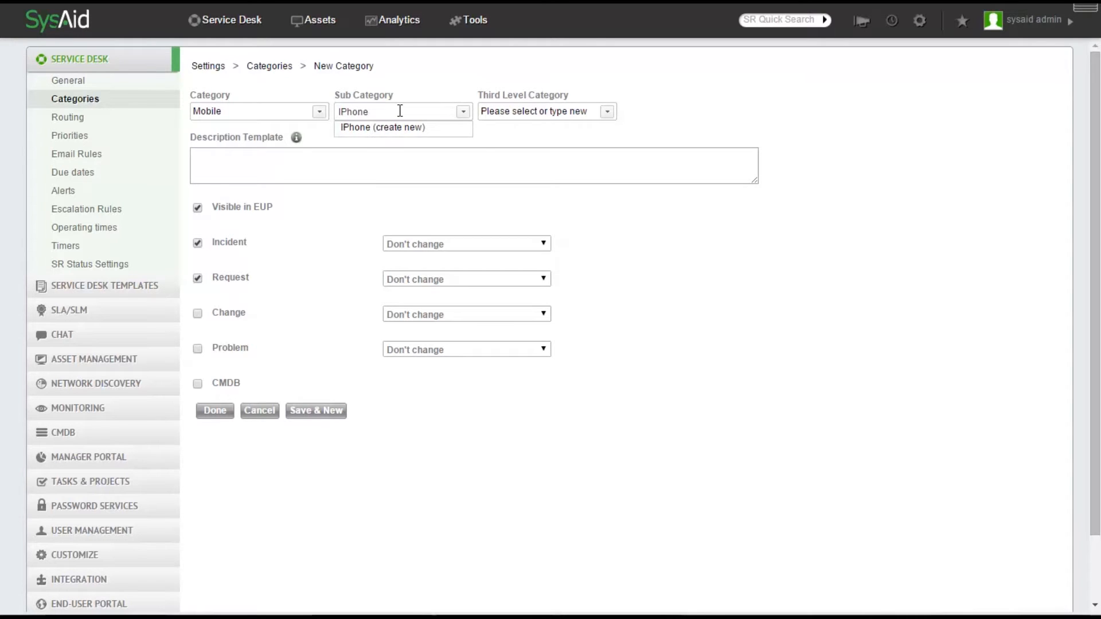
{"action": "left_click", "coordinate": [371, 128]}
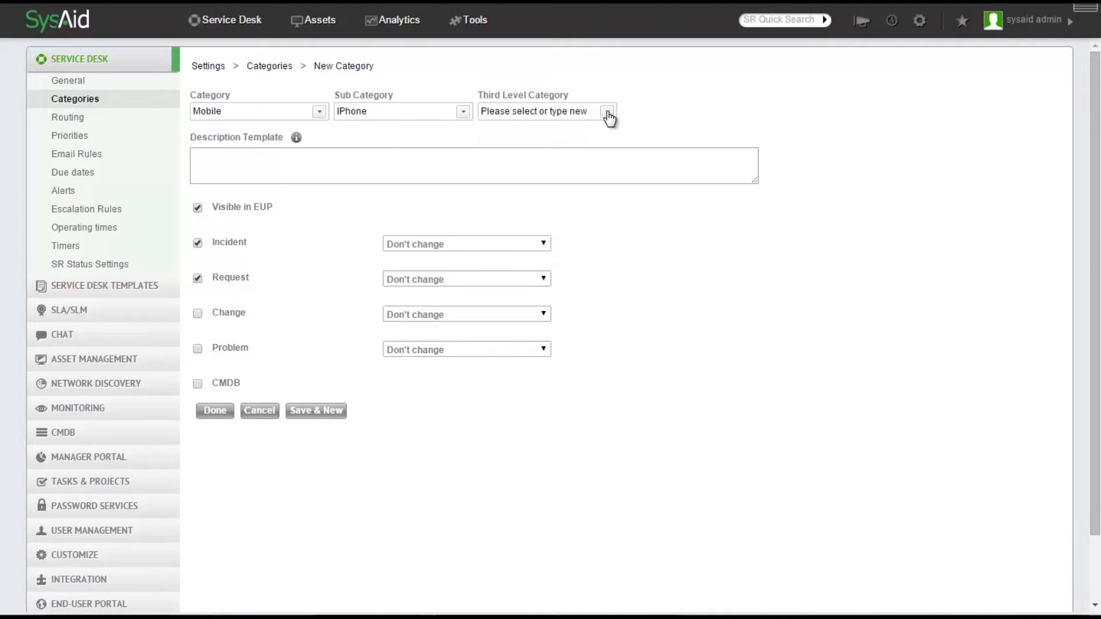
Add iOS Upgrade as a new third level category under Mobile and IPhone.
{"action": "left_click", "coordinate": [605, 112]}
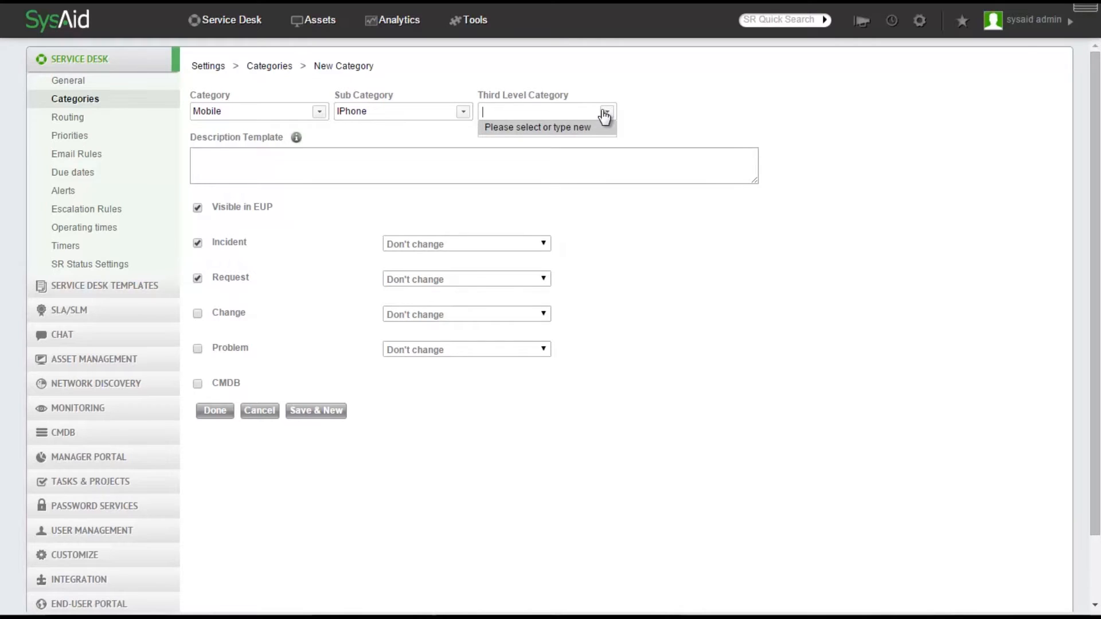
{"action": "type", "text": "iO"}
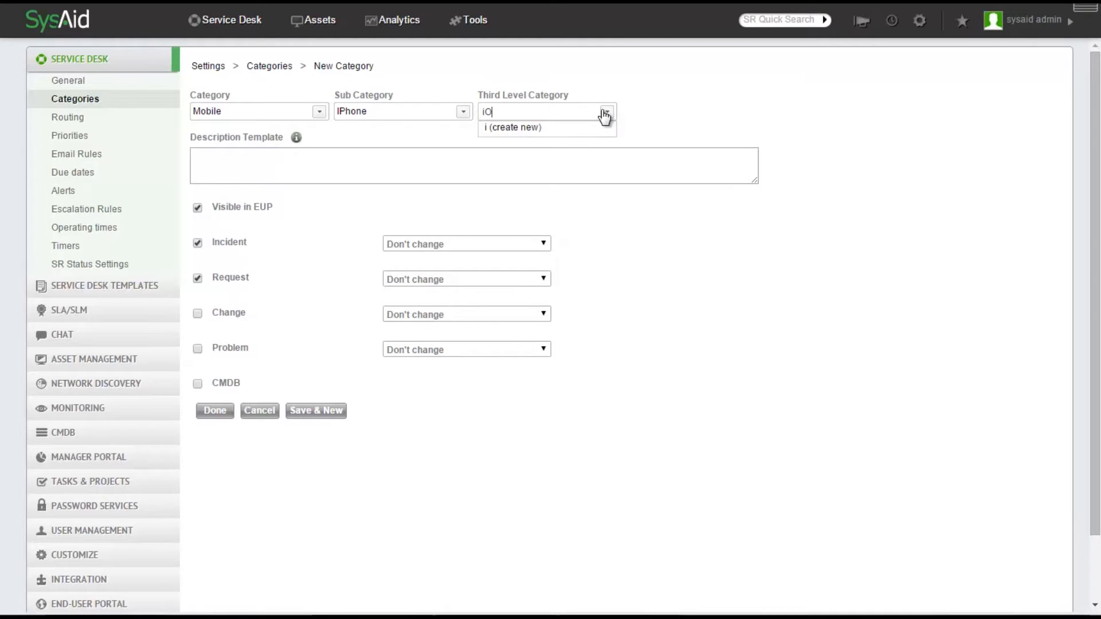
{"action": "type", "text": "S Upgrade"}
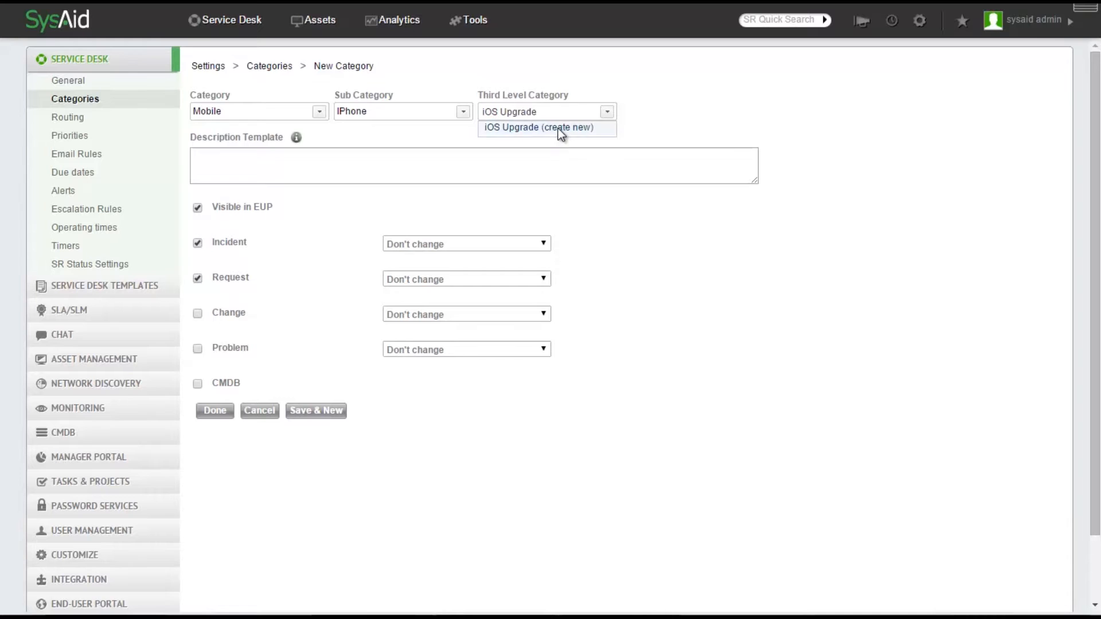
{"action": "left_click", "coordinate": [559, 129]}
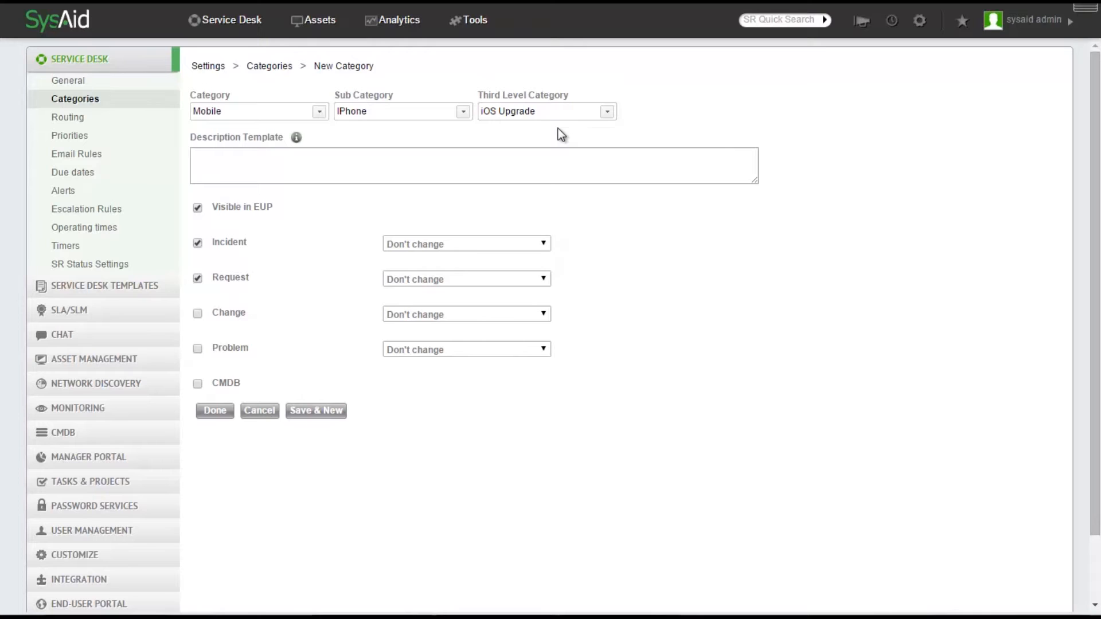
Fill in the category's description template with "iOS upgrade to the latest version.".
{"action": "left_click", "coordinate": [215, 170]}
{"action": "type", "text": "iOS upgrade to the latest version"}
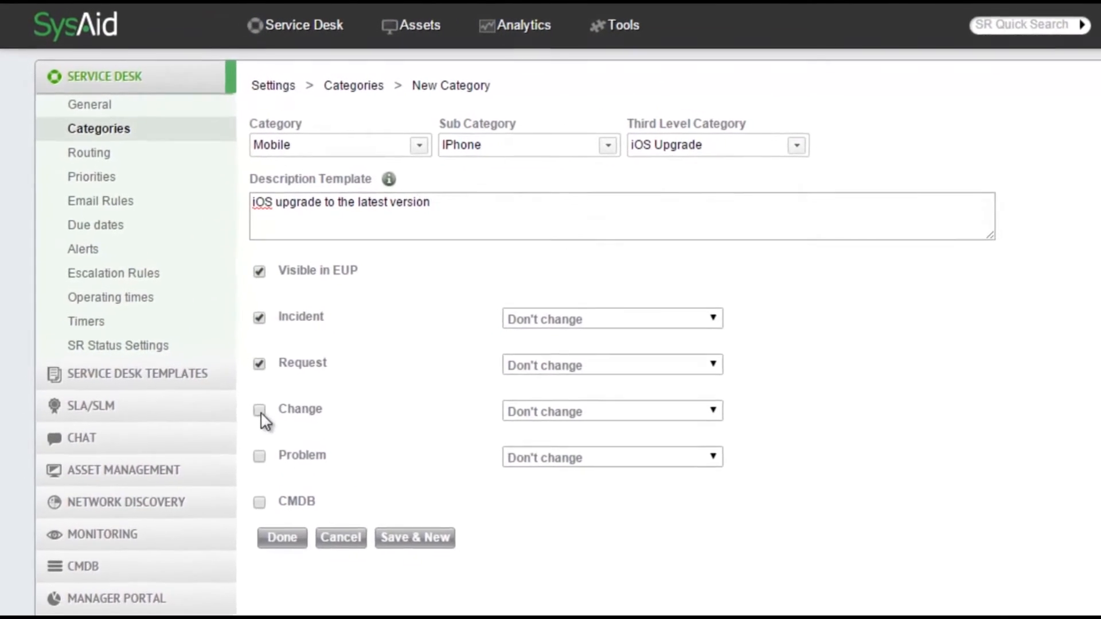
{"action": "type", "text": "."}
Enable the category for Change and CMDB with Mobile as its incident template, and save it while starting another new category.
{"action": "left_click", "coordinate": [268, 425]}
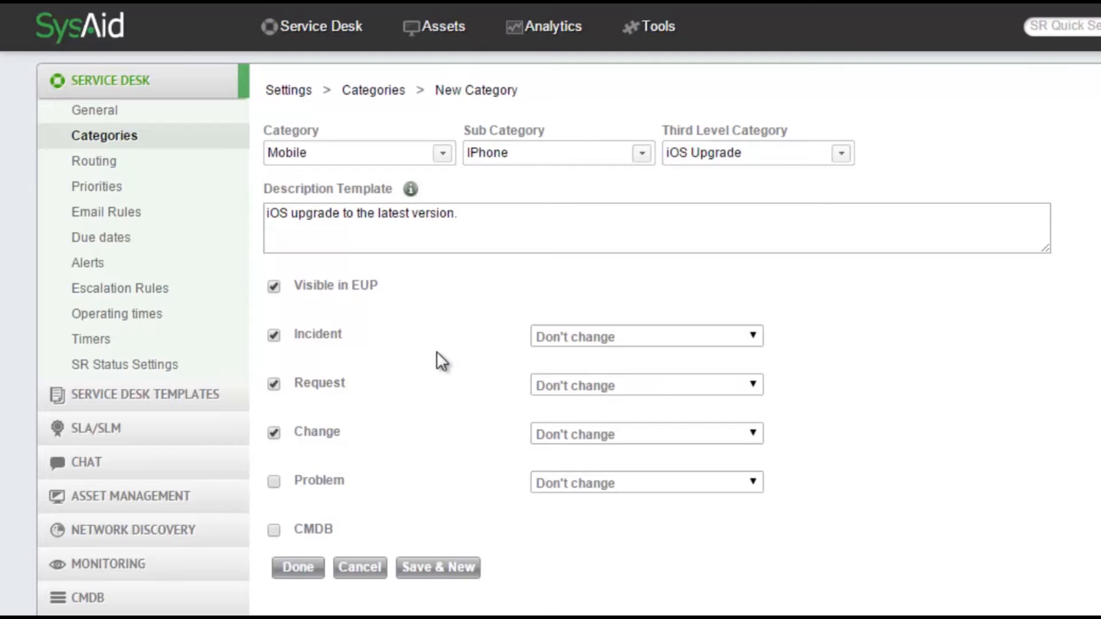
{"action": "left_click", "coordinate": [754, 337]}
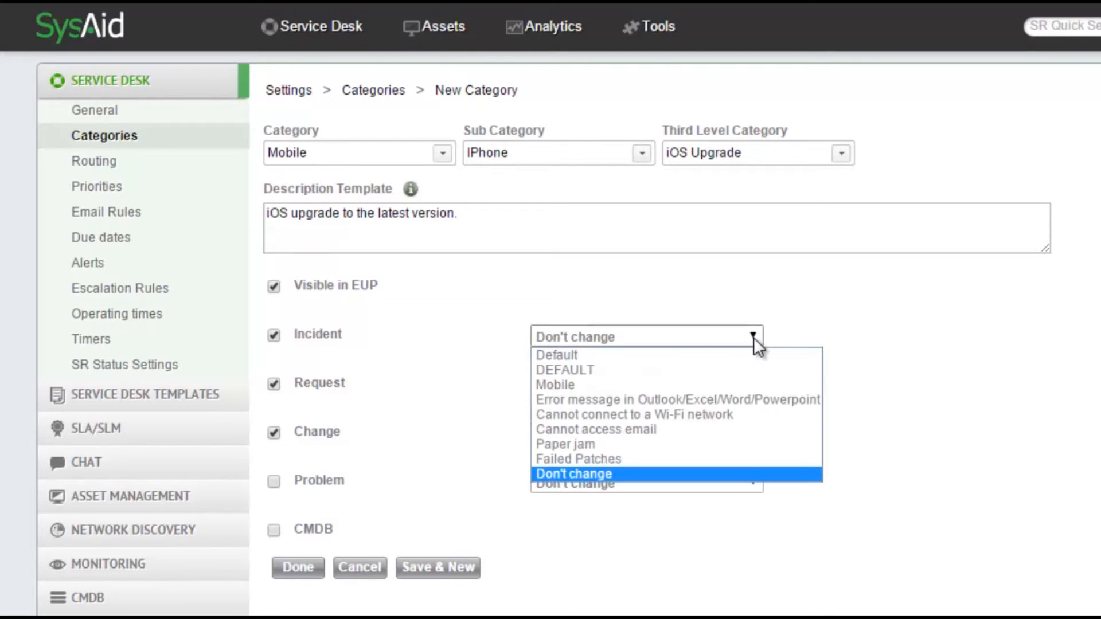
{"action": "left_click", "coordinate": [603, 384]}
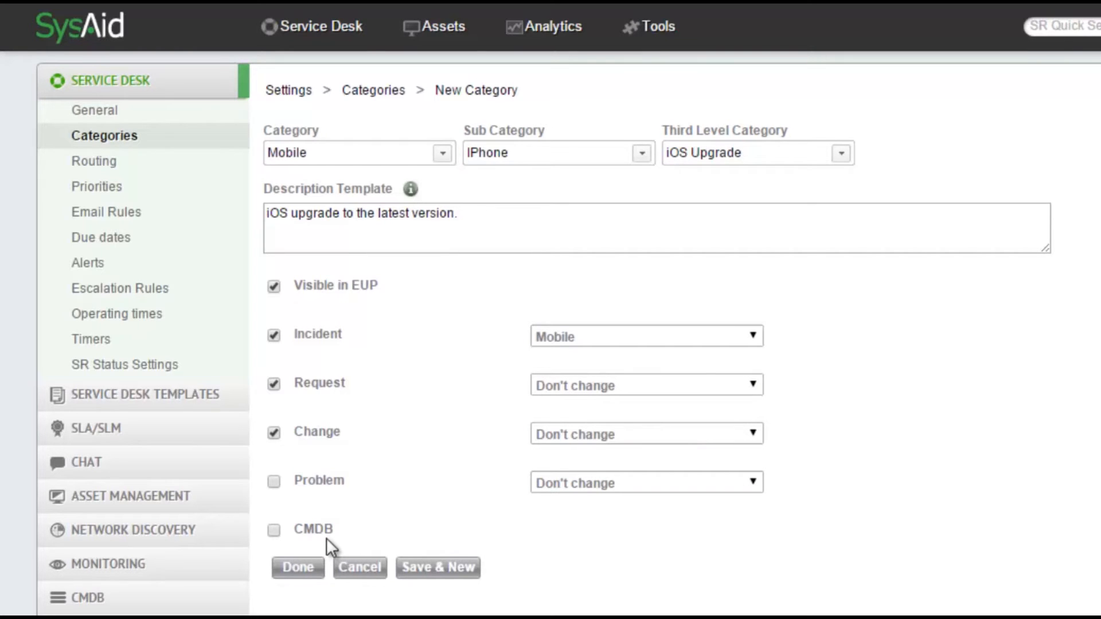
{"action": "left_click", "coordinate": [275, 531]}
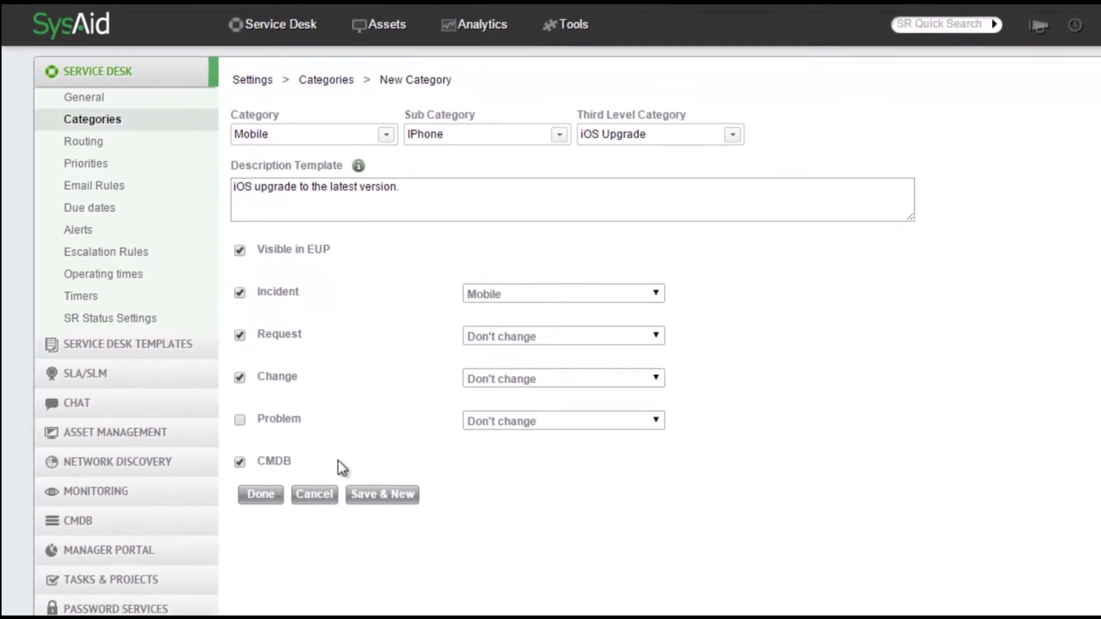
{"action": "left_click", "coordinate": [383, 496]}
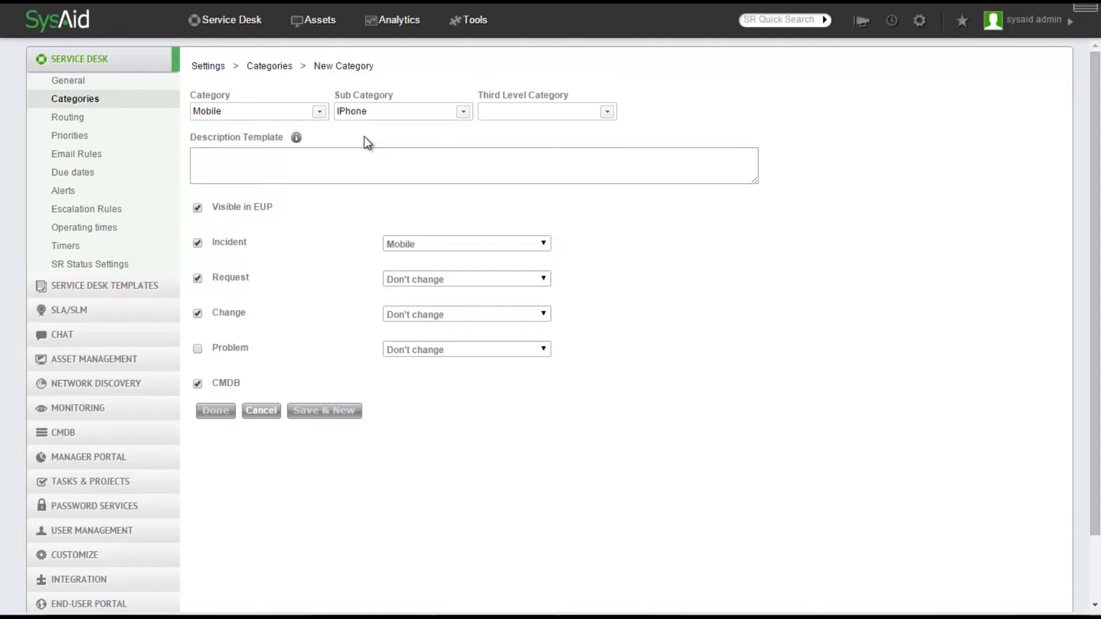
Open a new incident in the End-User Portal and choose Mobile as its category.
{"action": "left_click", "coordinate": [1032, 19]}
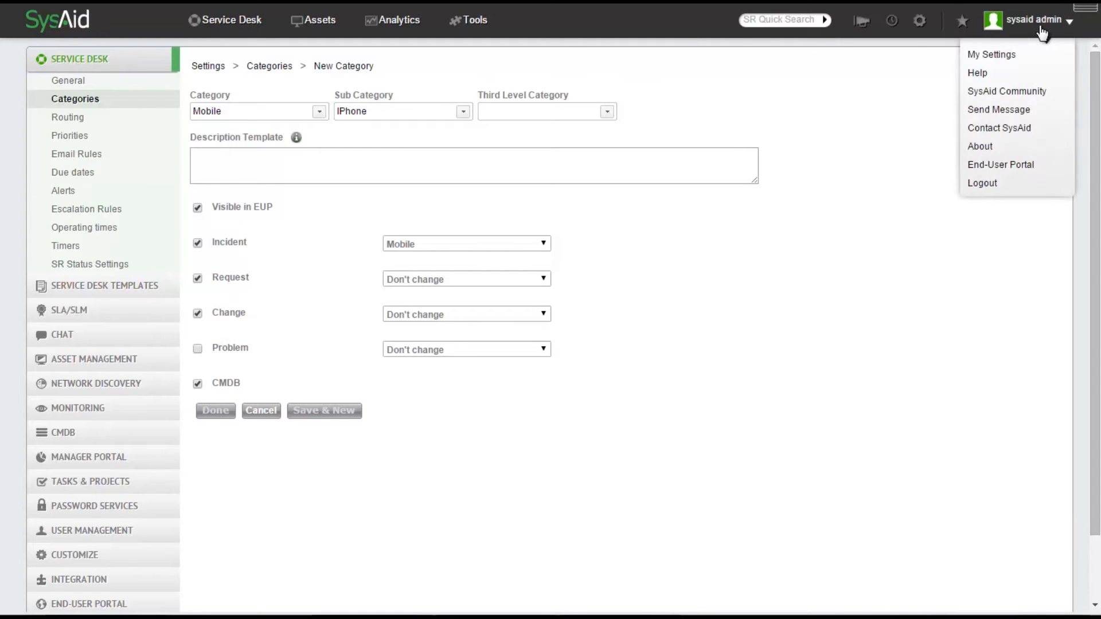
{"action": "left_click", "coordinate": [991, 166]}
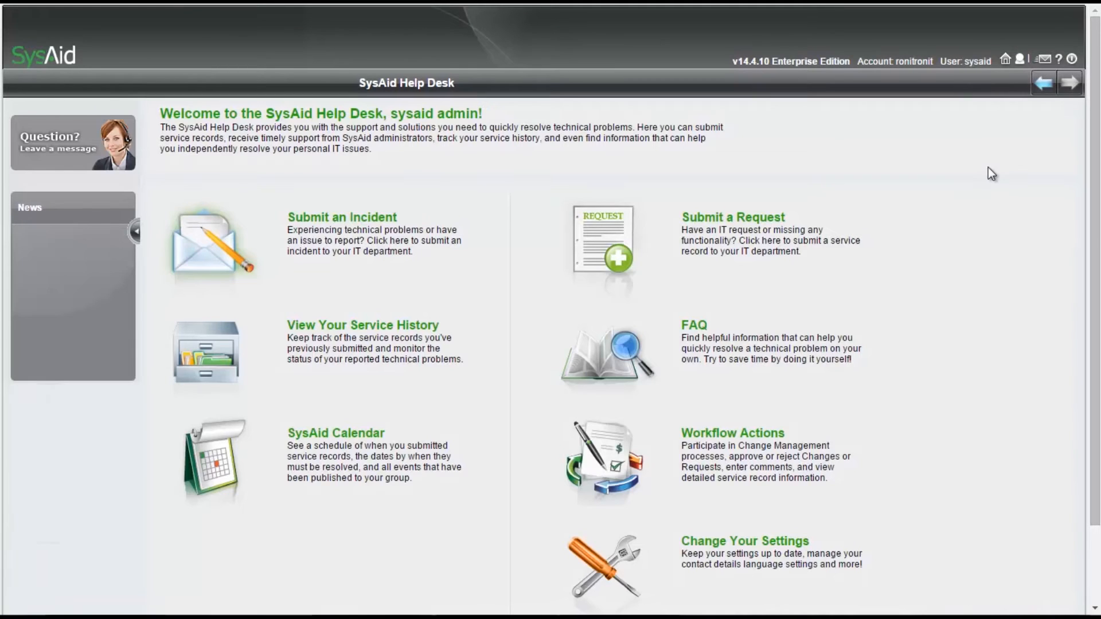
{"action": "left_click", "coordinate": [383, 220]}
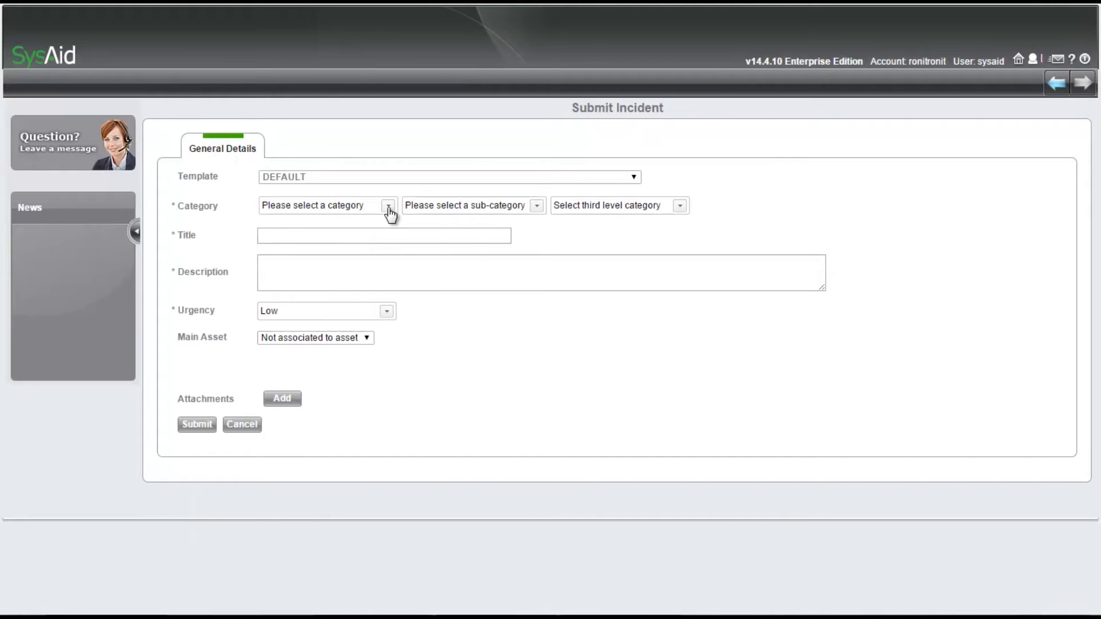
{"action": "left_click", "coordinate": [388, 208]}
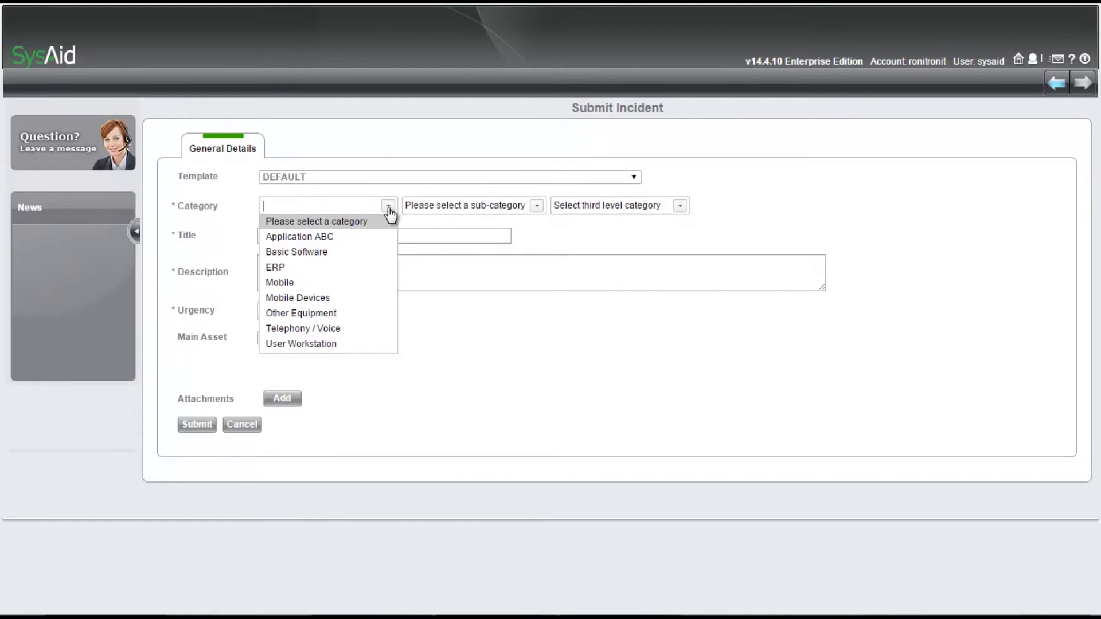
{"action": "left_click", "coordinate": [305, 284]}
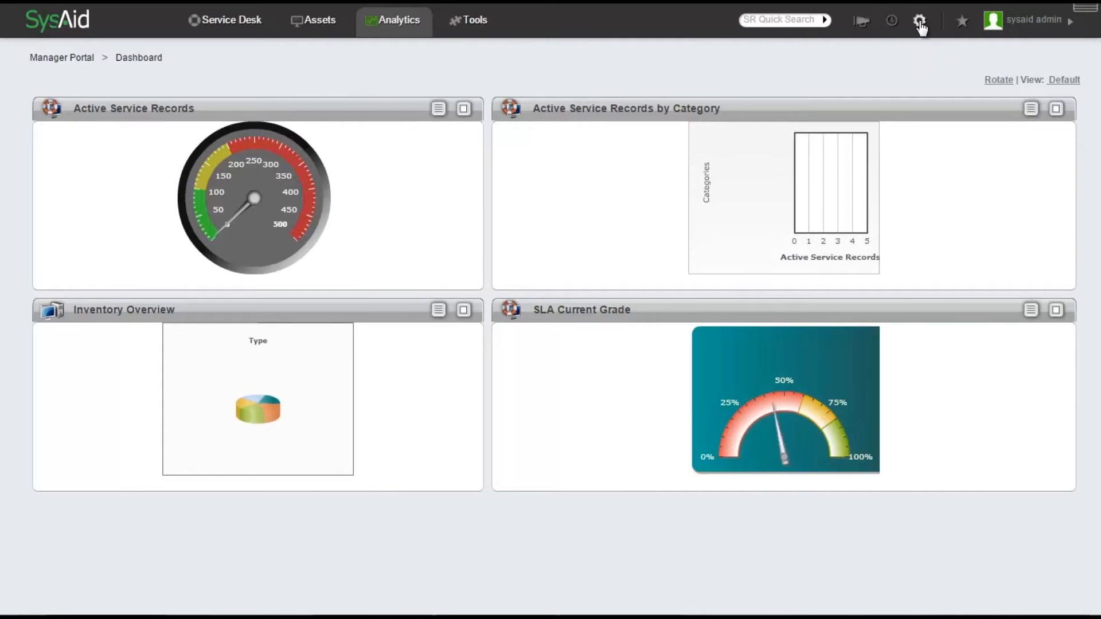
Set Mobile as the default incident template in the Service Desk category settings.
{"action": "left_click", "coordinate": [920, 22]}
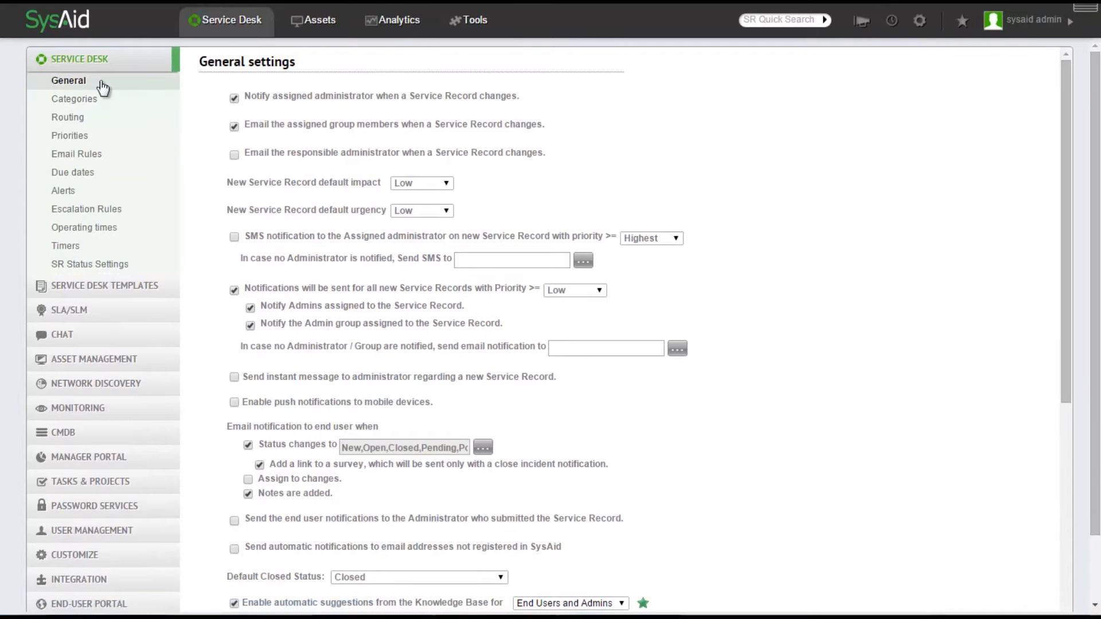
{"action": "left_click", "coordinate": [85, 98]}
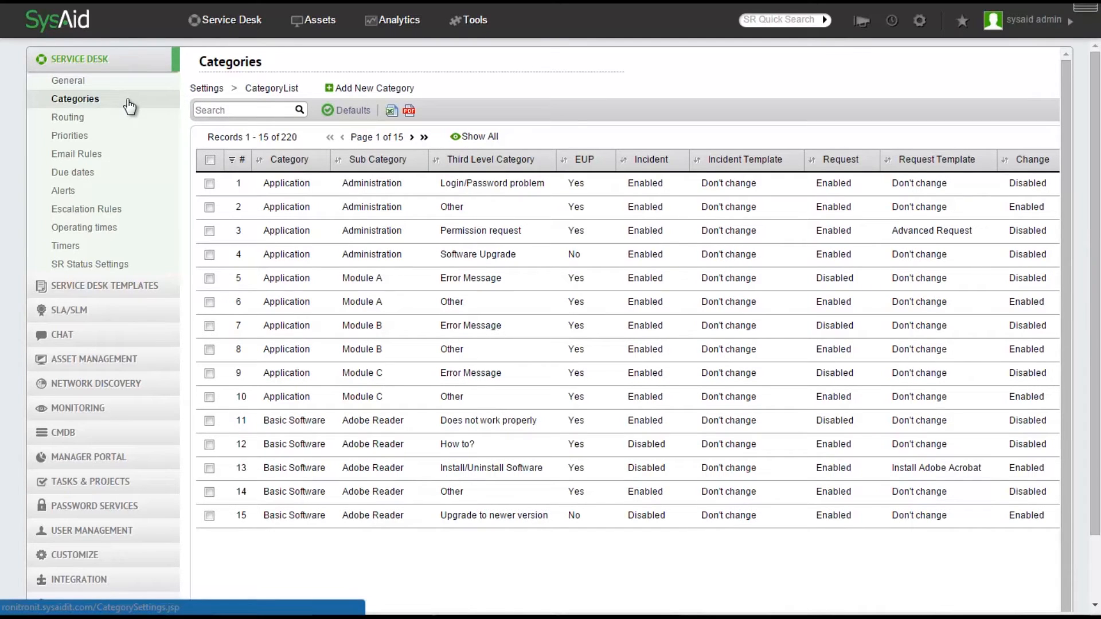
{"action": "left_click", "coordinate": [354, 110]}
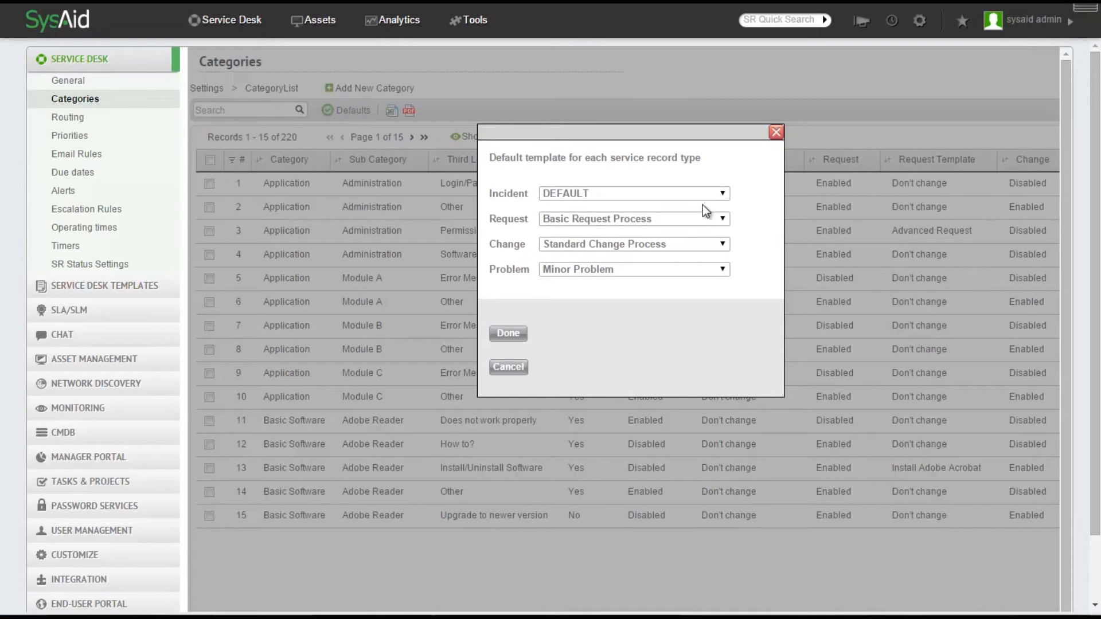
{"action": "left_click", "coordinate": [723, 193]}
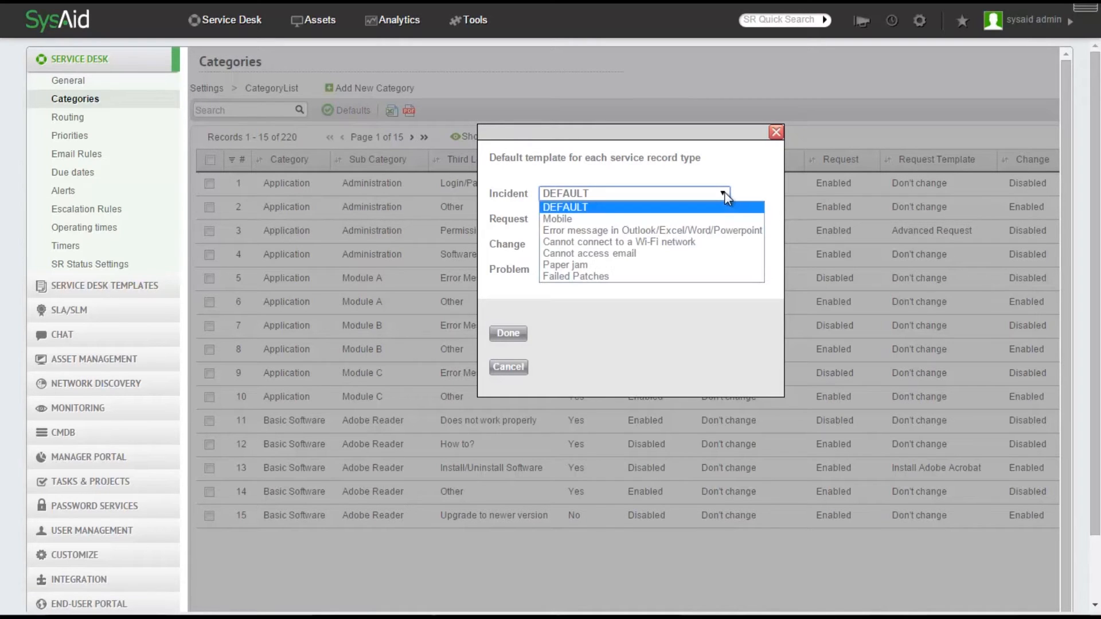
{"action": "left_click", "coordinate": [586, 219]}
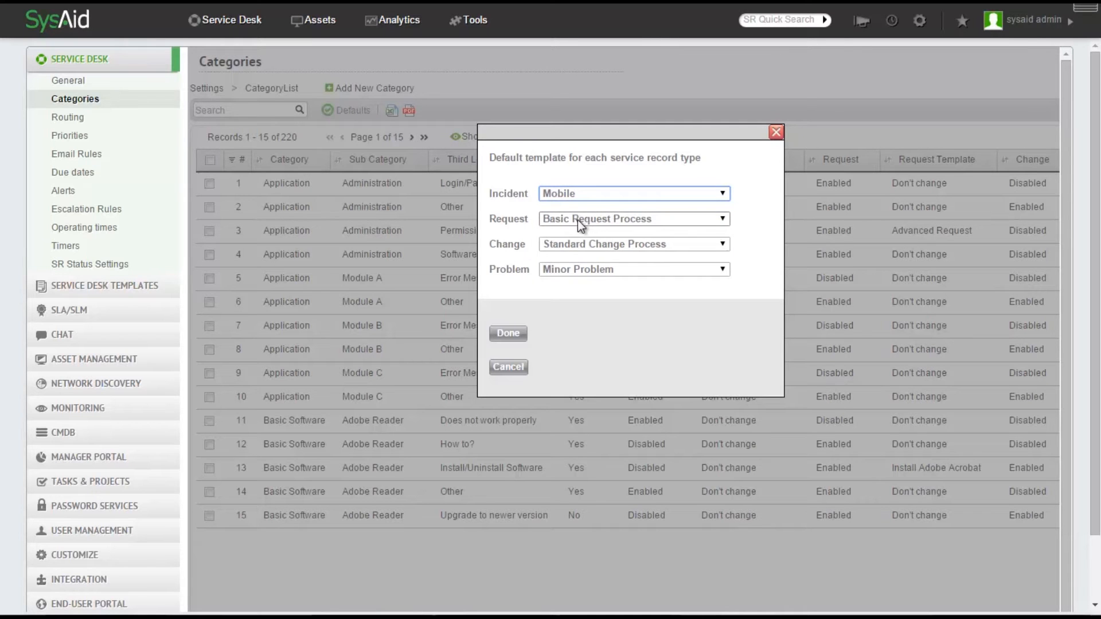
{"action": "left_click", "coordinate": [508, 334]}
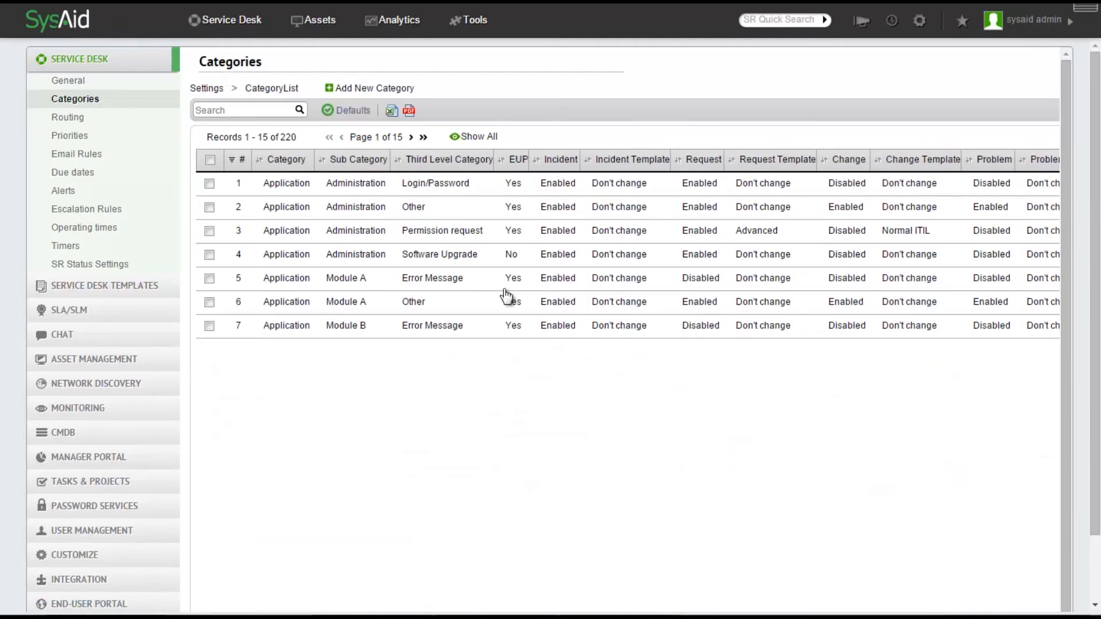
Delete the first three Application Administration categories: Login/Password problem, Other and Permission request.
{"action": "left_click", "coordinate": [210, 184]}
{"action": "left_click", "coordinate": [210, 207]}
{"action": "left_click", "coordinate": [209, 231]}
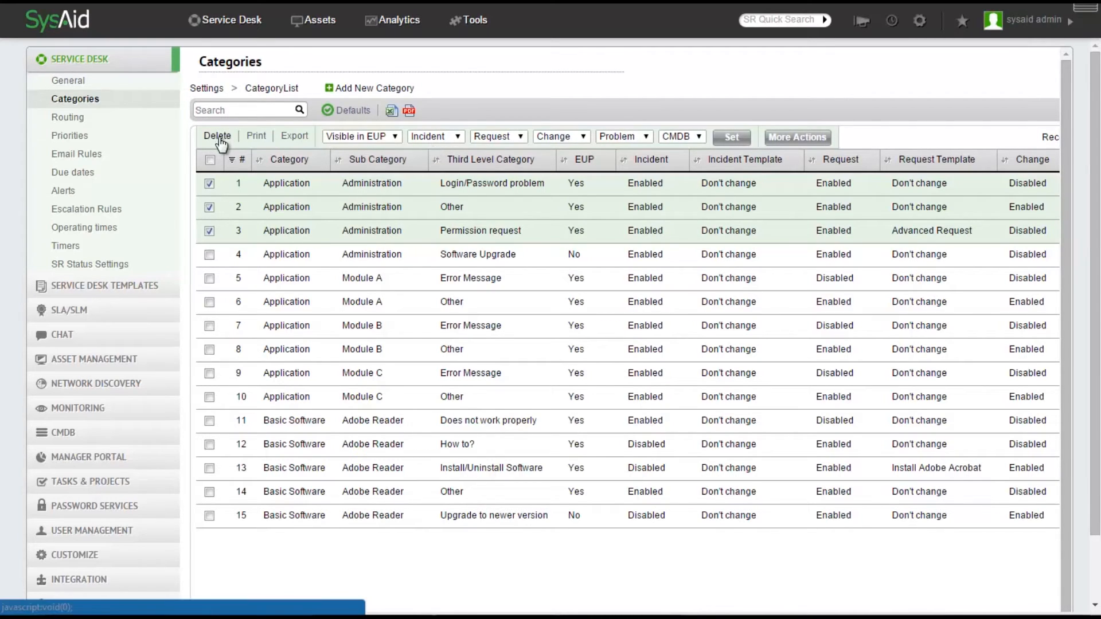
{"action": "left_click", "coordinate": [218, 138]}
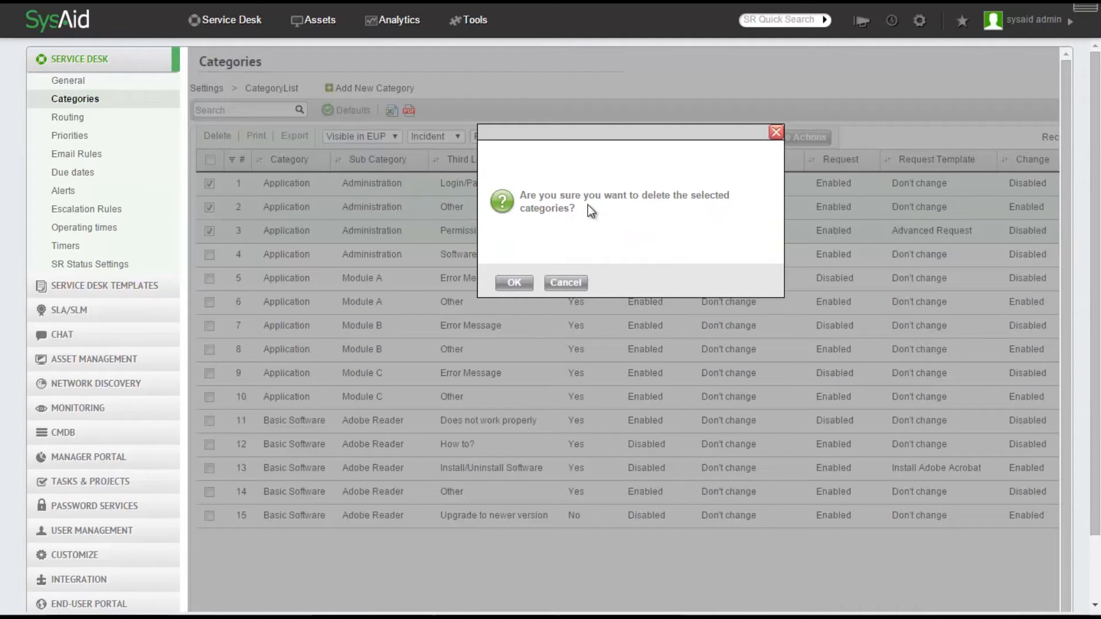
{"action": "left_click", "coordinate": [514, 282]}
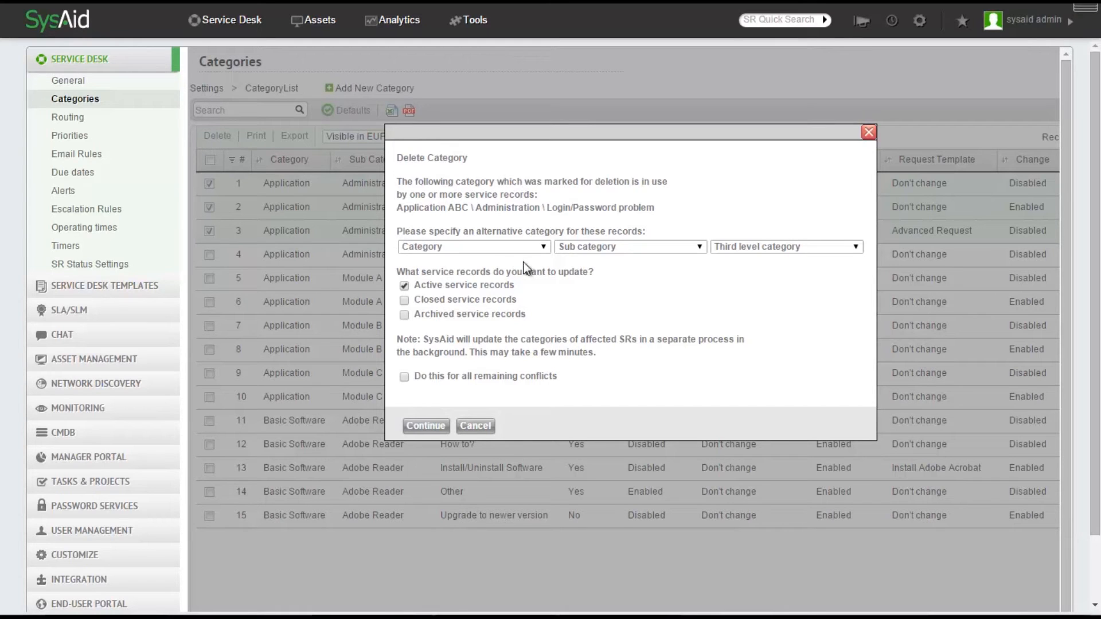
Reassign the active service records of the deleted categories to Application ABC, Module A, Other for all remaining conflicts, and complete the deletion.
{"action": "left_click", "coordinate": [544, 248]}
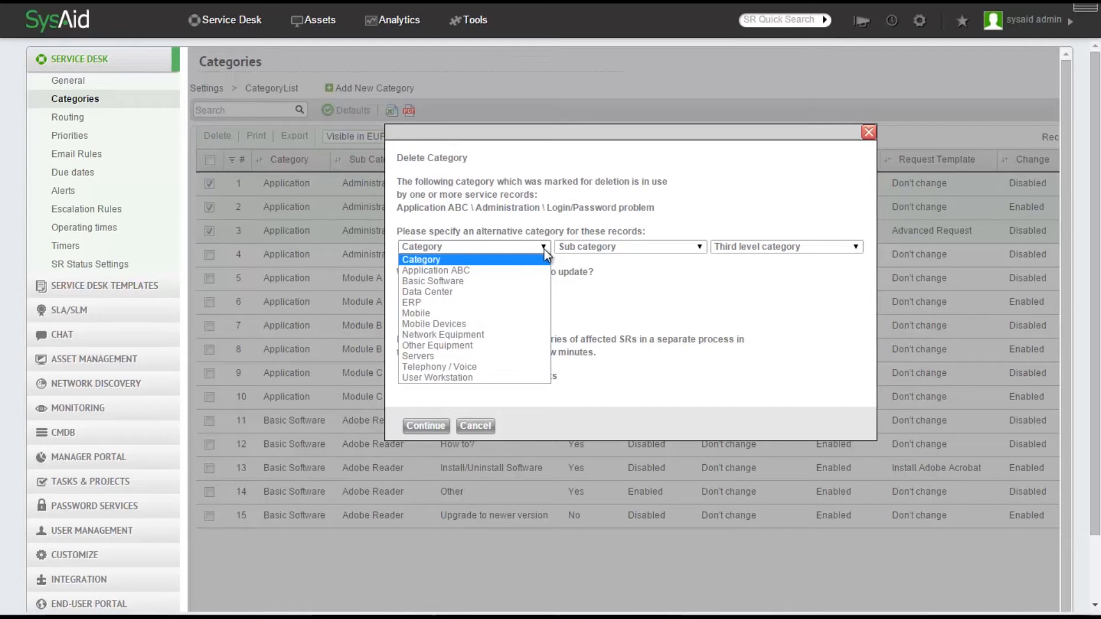
{"action": "left_click", "coordinate": [487, 270]}
{"action": "left_click", "coordinate": [698, 247]}
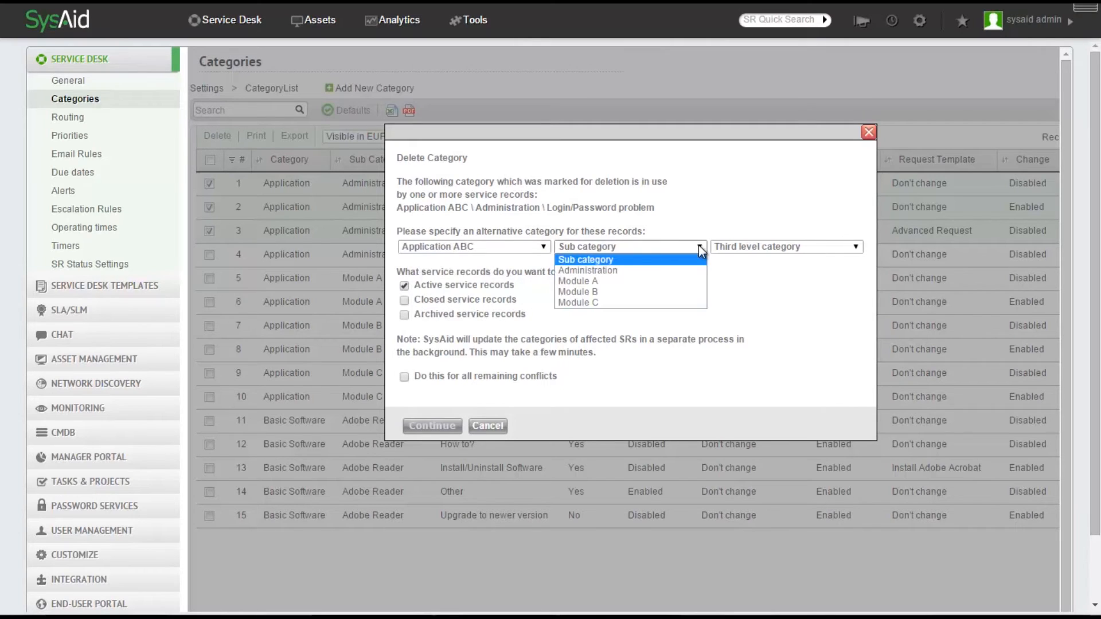
{"action": "left_click", "coordinate": [591, 279]}
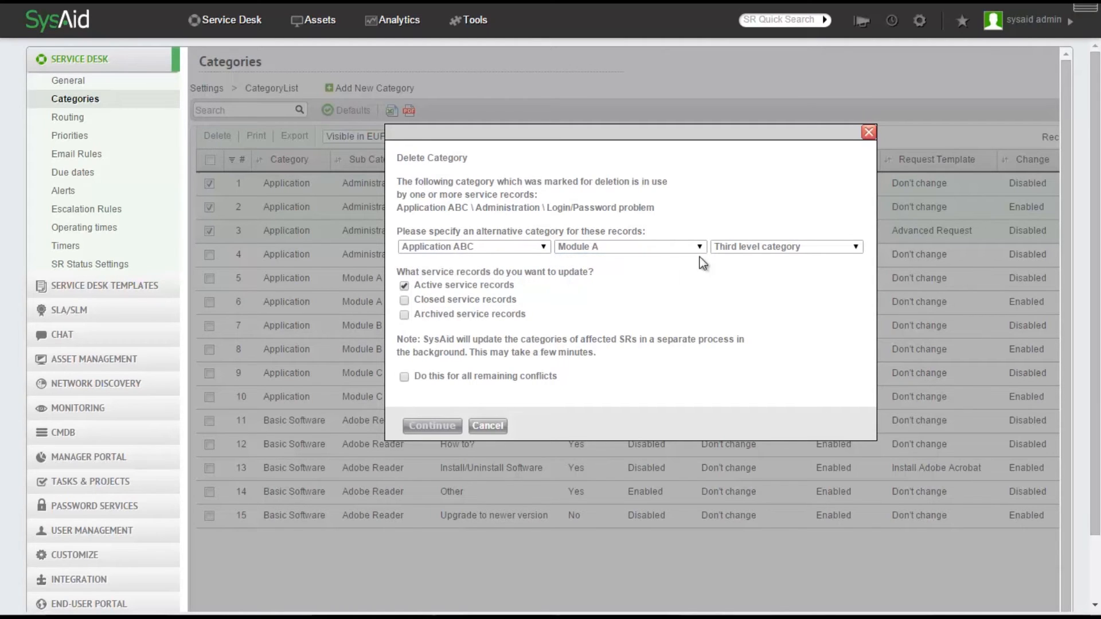
{"action": "left_click", "coordinate": [853, 247]}
{"action": "left_click", "coordinate": [748, 283]}
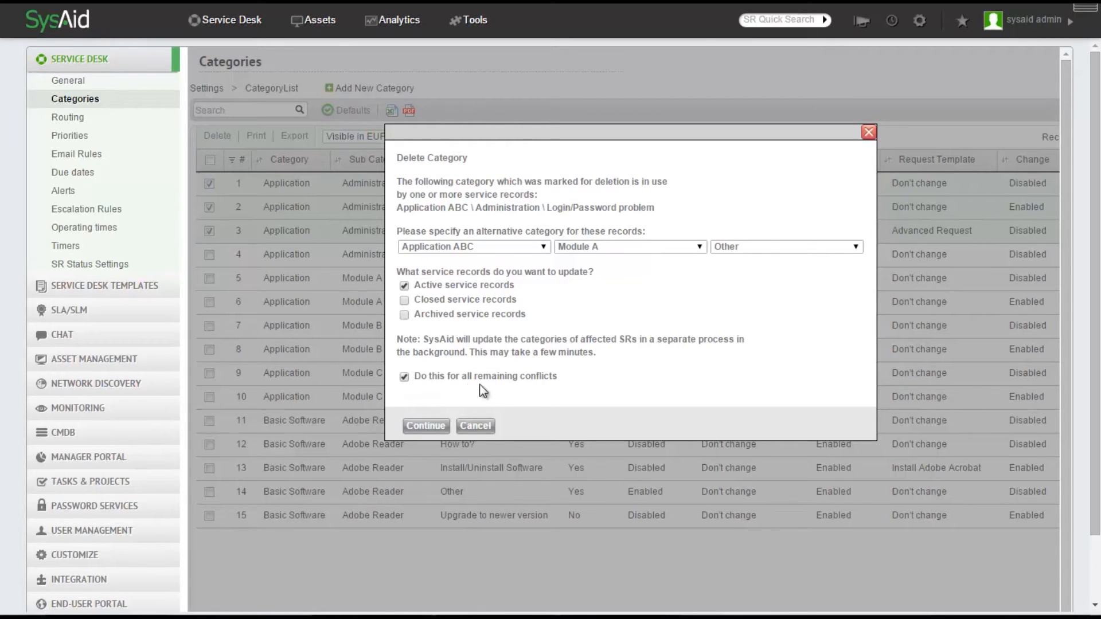
{"action": "left_click", "coordinate": [427, 430]}
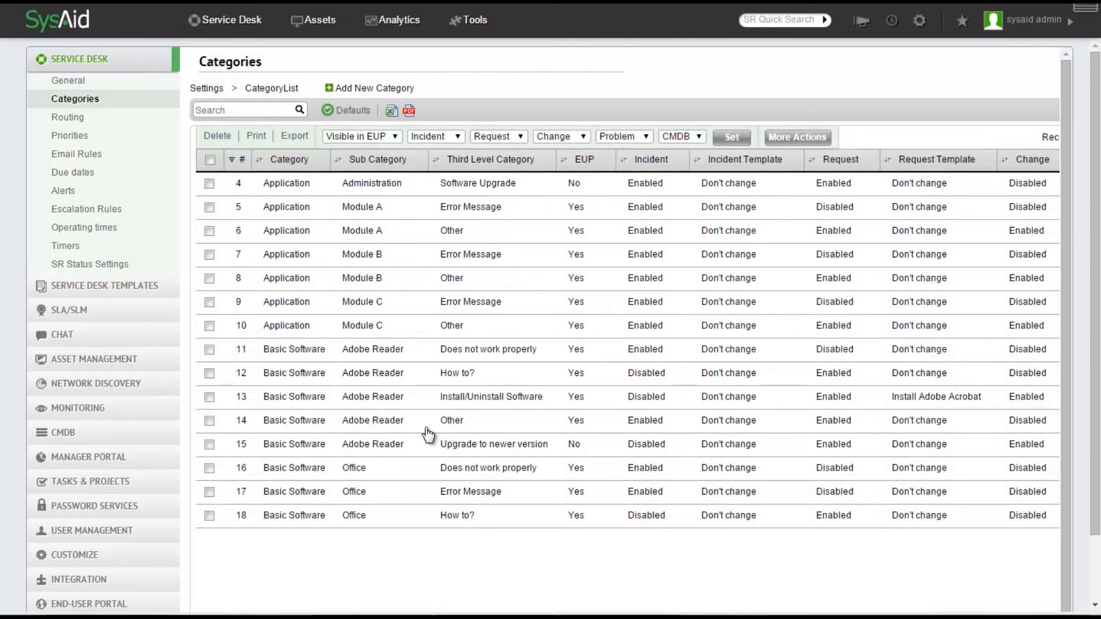
Select the seven Application categories, numbers 4 to 10, and choose Yes for Visible in EUP.
{"action": "left_click", "coordinate": [209, 184]}
{"action": "left_click", "coordinate": [209, 207]}
{"action": "left_click", "coordinate": [210, 231]}
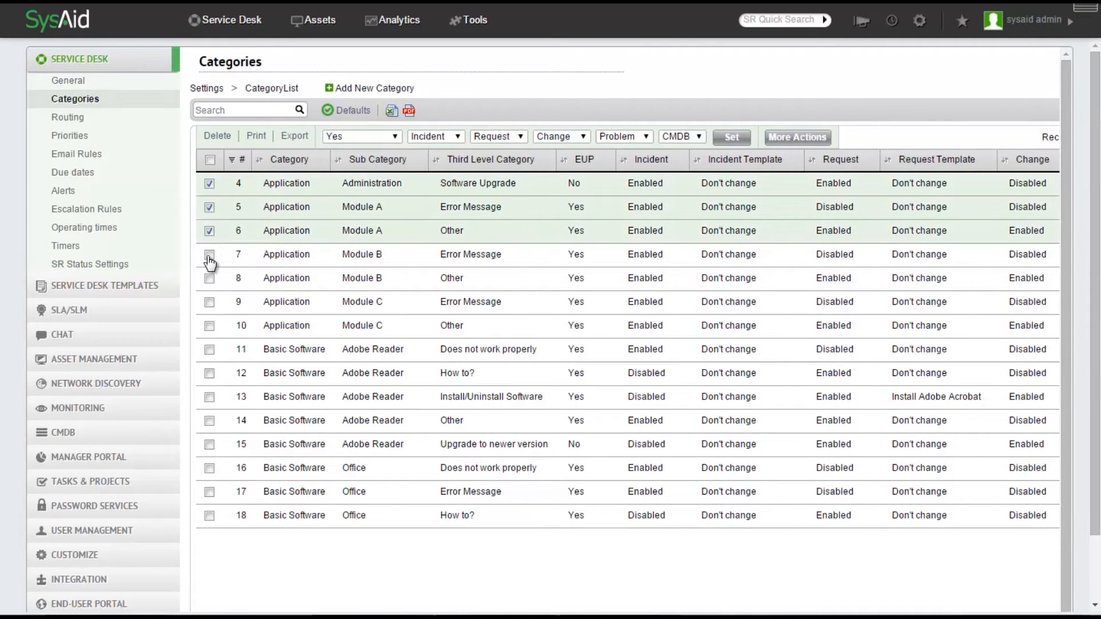
{"action": "left_click", "coordinate": [209, 255]}
{"action": "left_click", "coordinate": [209, 278]}
{"action": "left_click", "coordinate": [210, 302]}
{"action": "left_click", "coordinate": [209, 325]}
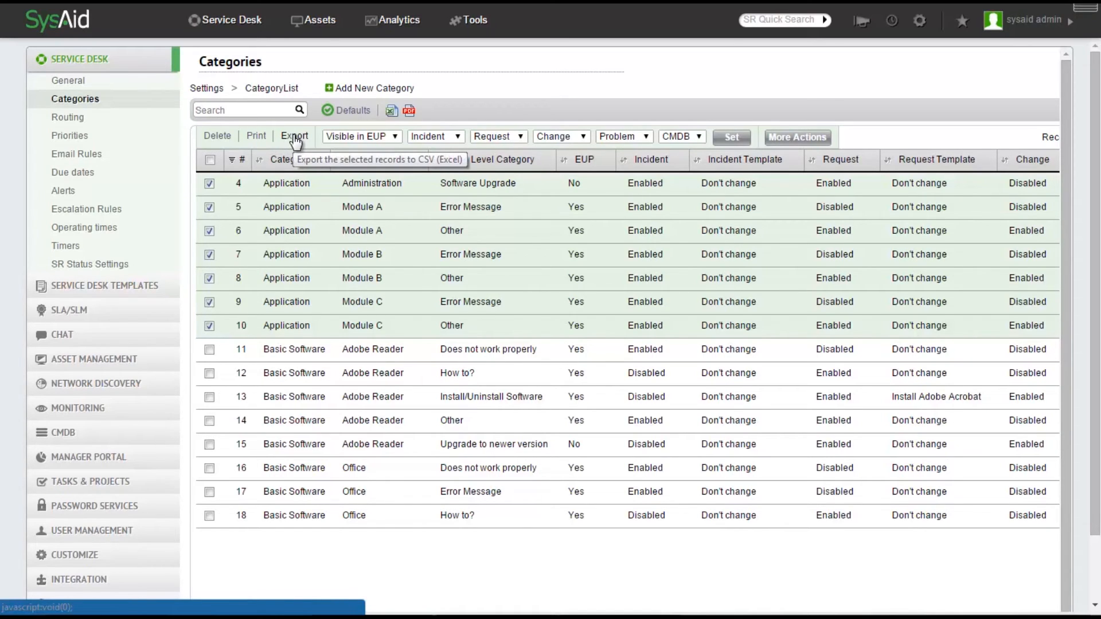
{"action": "left_click", "coordinate": [394, 135]}
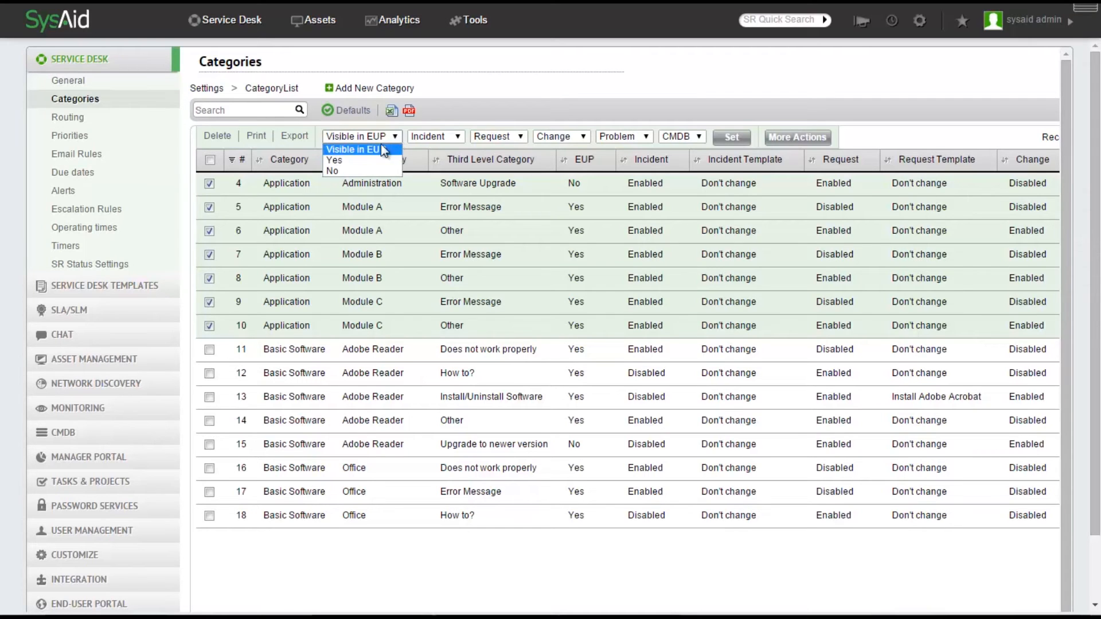
{"action": "left_click", "coordinate": [368, 160]}
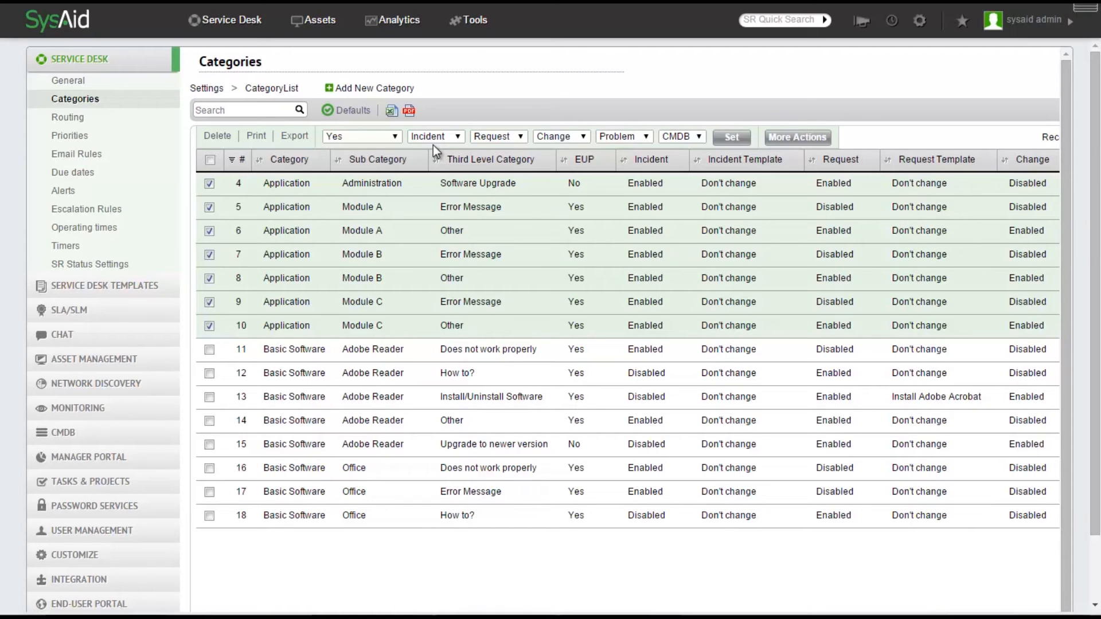
For the selected categories, enable Incident and Request, disable Change and Problem, choose Yes for CMDB, and apply the bulk settings.
{"action": "left_click", "coordinate": [459, 139]}
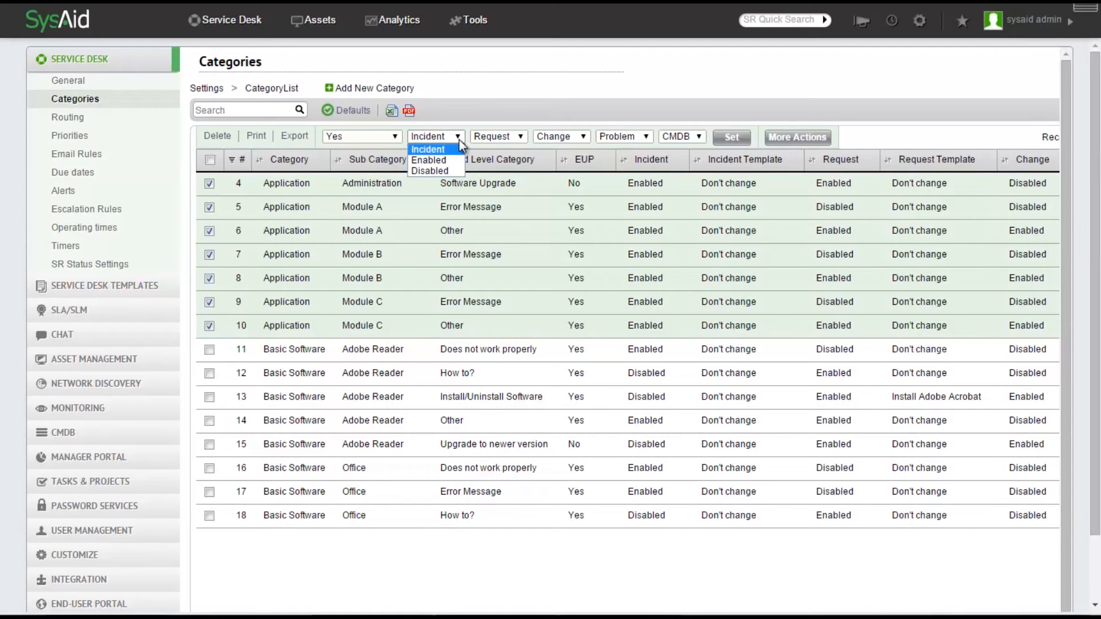
{"action": "left_click", "coordinate": [439, 162]}
{"action": "left_click", "coordinate": [519, 137]}
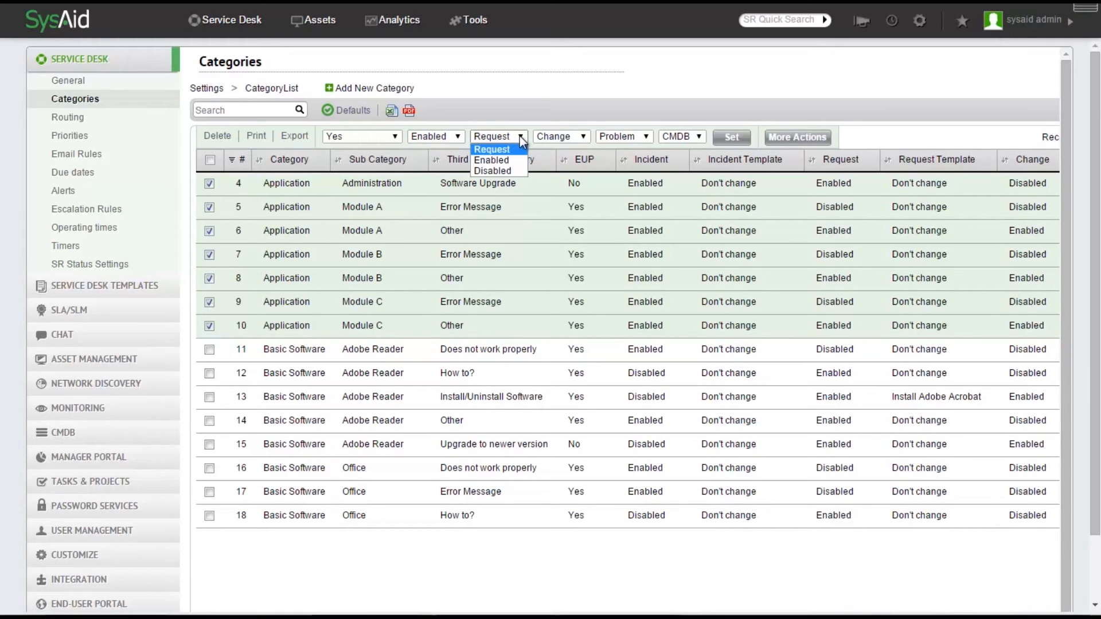
{"action": "left_click", "coordinate": [494, 160]}
{"action": "left_click", "coordinate": [580, 137]}
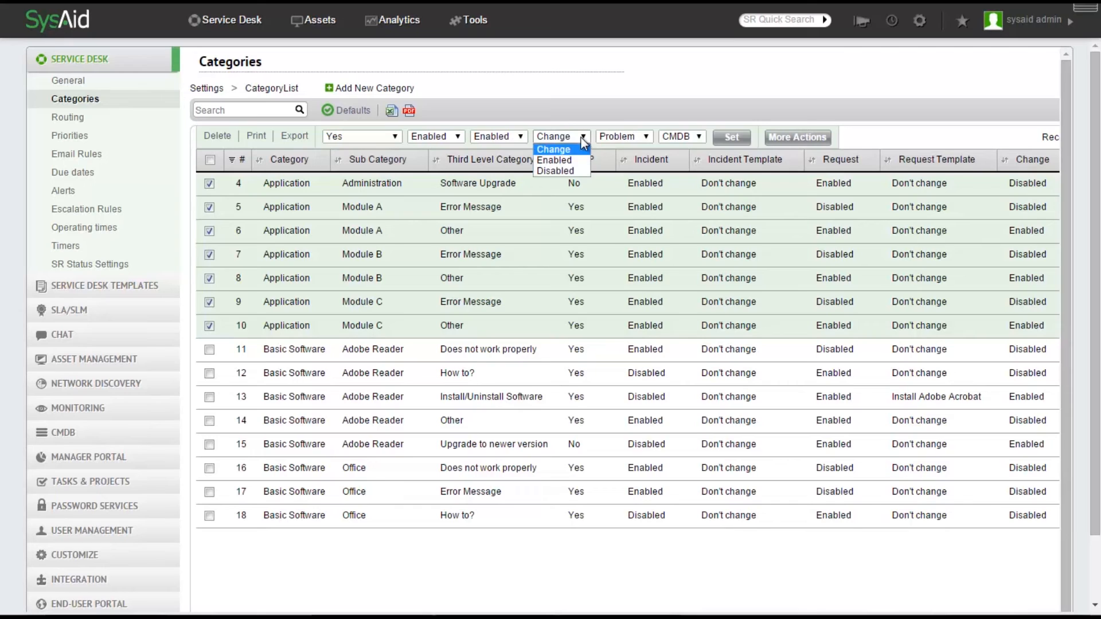
{"action": "left_click", "coordinate": [645, 138]}
{"action": "left_click", "coordinate": [611, 171]}
{"action": "left_click", "coordinate": [700, 136]}
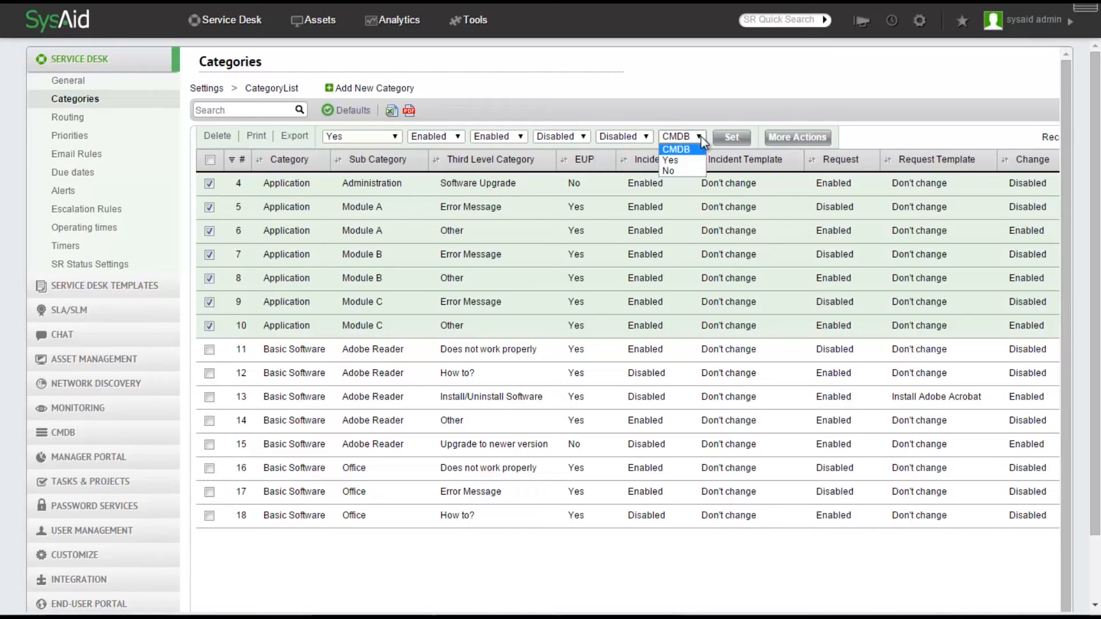
{"action": "left_click", "coordinate": [670, 160]}
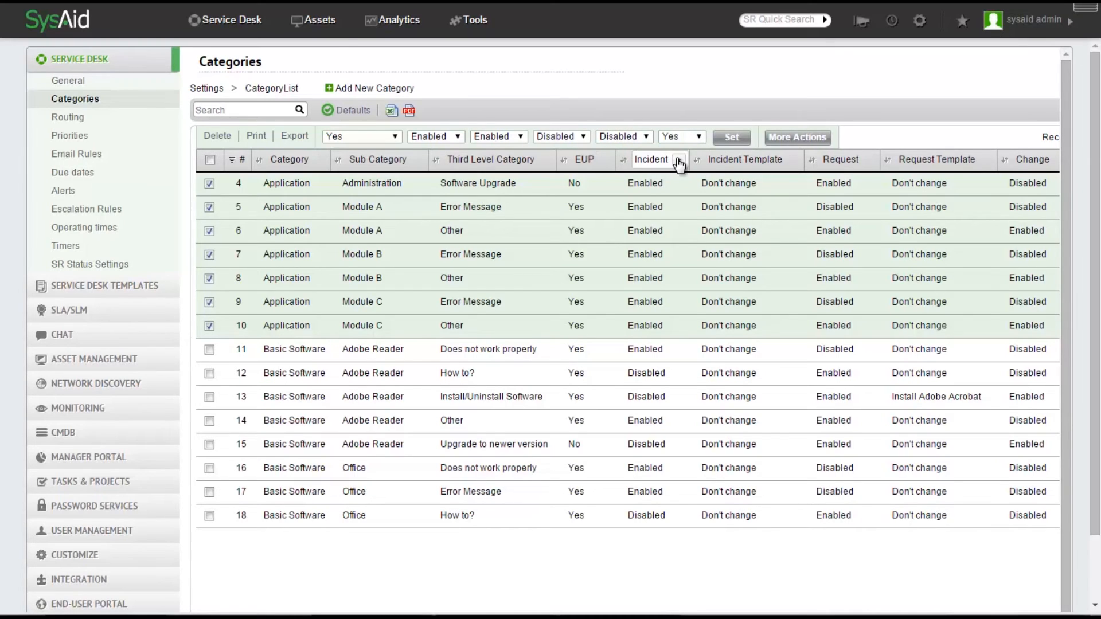
{"action": "left_click", "coordinate": [730, 137]}
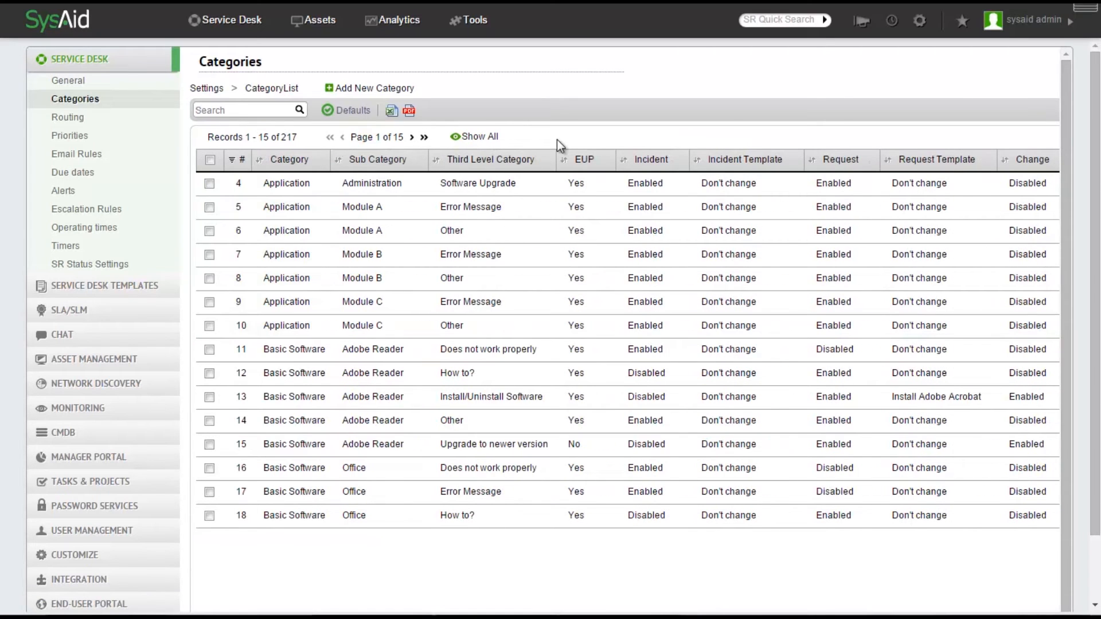
Select the seven Application categories again and enter Application A as their new category name.
{"action": "left_click", "coordinate": [210, 184]}
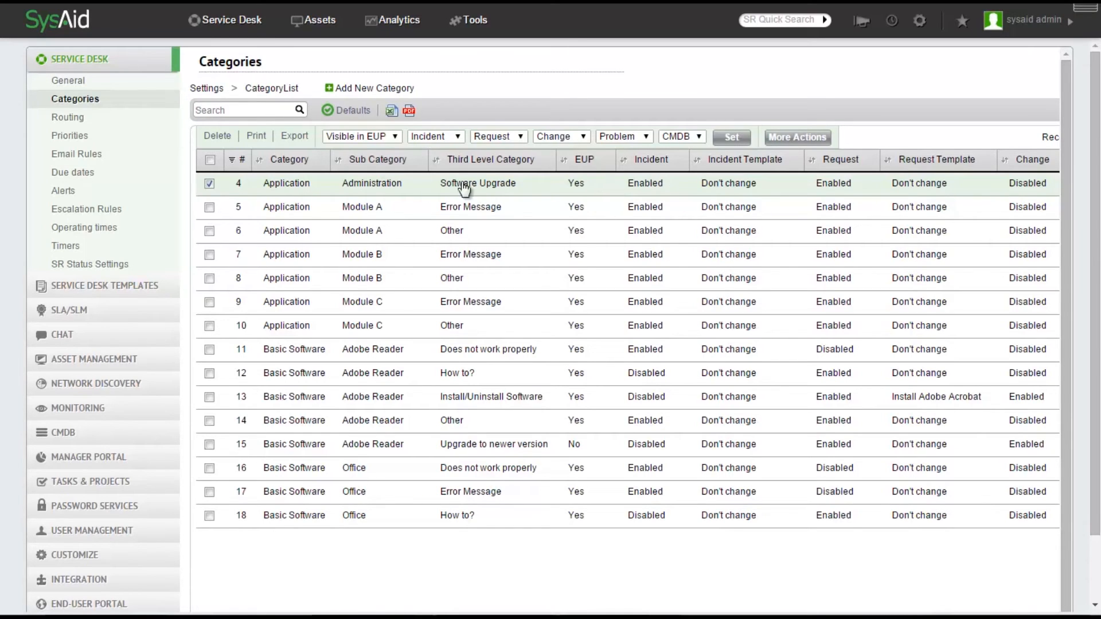
{"action": "left_click", "coordinate": [207, 184]}
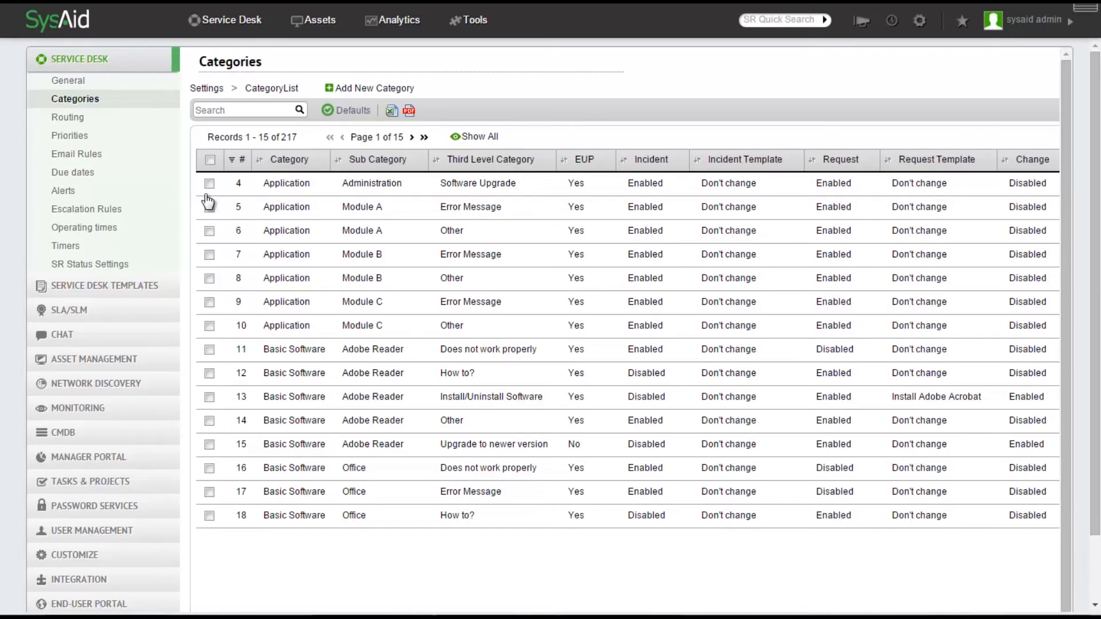
{"action": "left_click", "coordinate": [209, 184]}
{"action": "left_click", "coordinate": [209, 210]}
{"action": "left_click", "coordinate": [210, 231]}
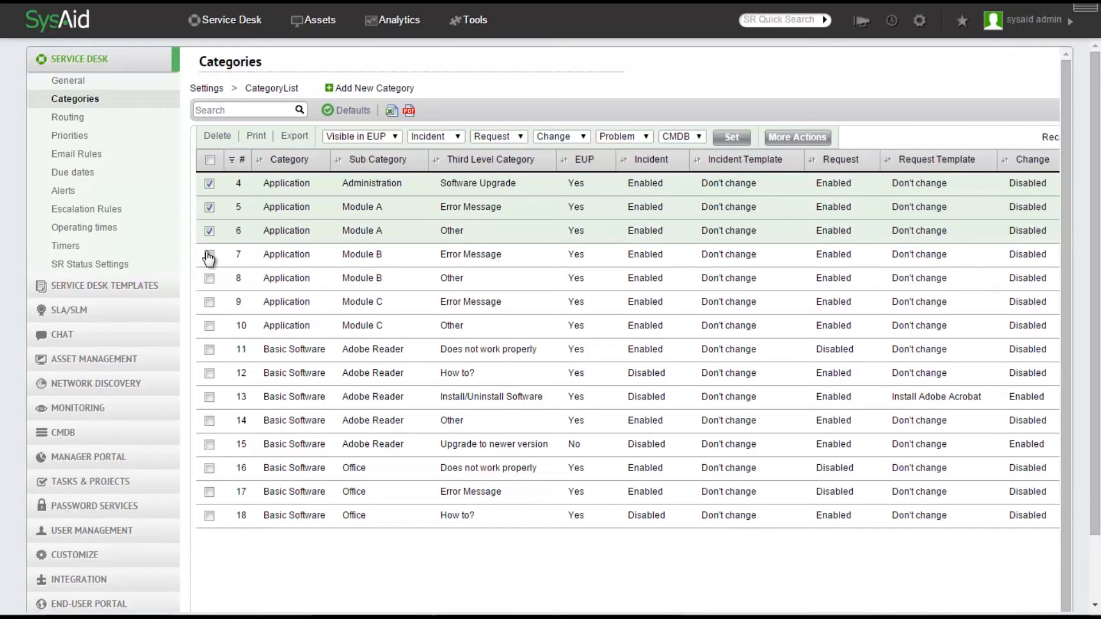
{"action": "left_click", "coordinate": [209, 255]}
{"action": "left_click", "coordinate": [210, 279]}
{"action": "left_click", "coordinate": [209, 302]}
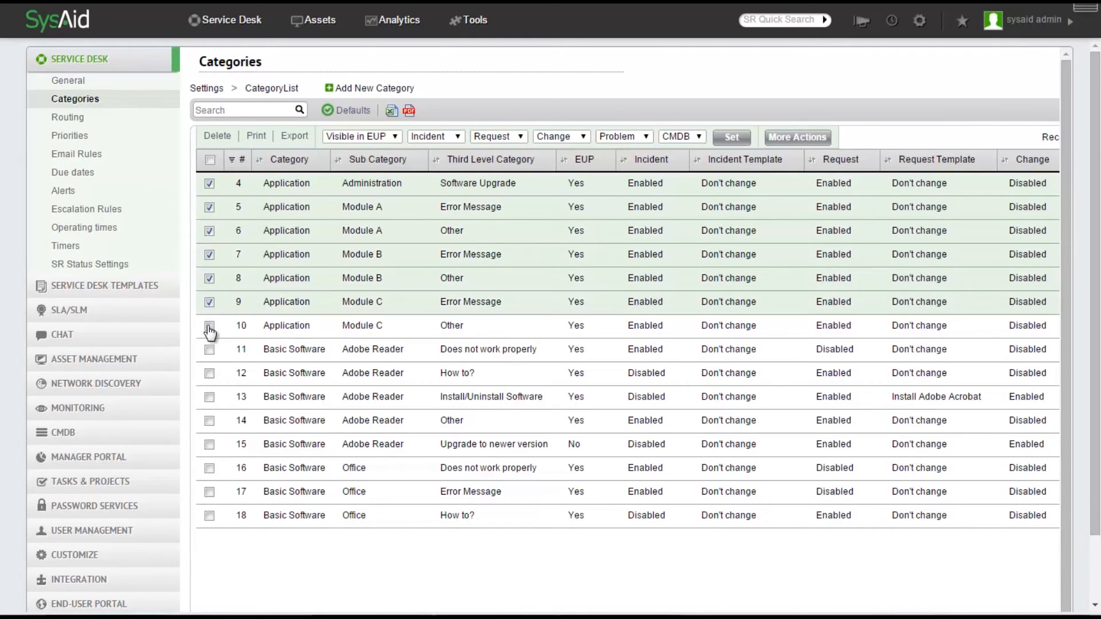
{"action": "left_click", "coordinate": [209, 326]}
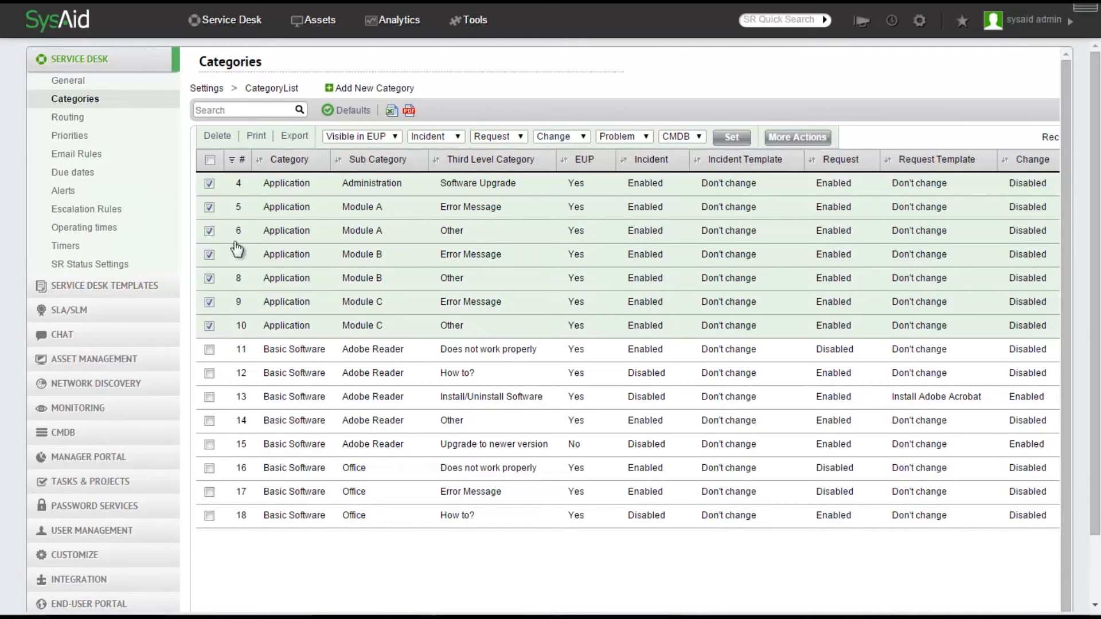
{"action": "left_click", "coordinate": [805, 142]}
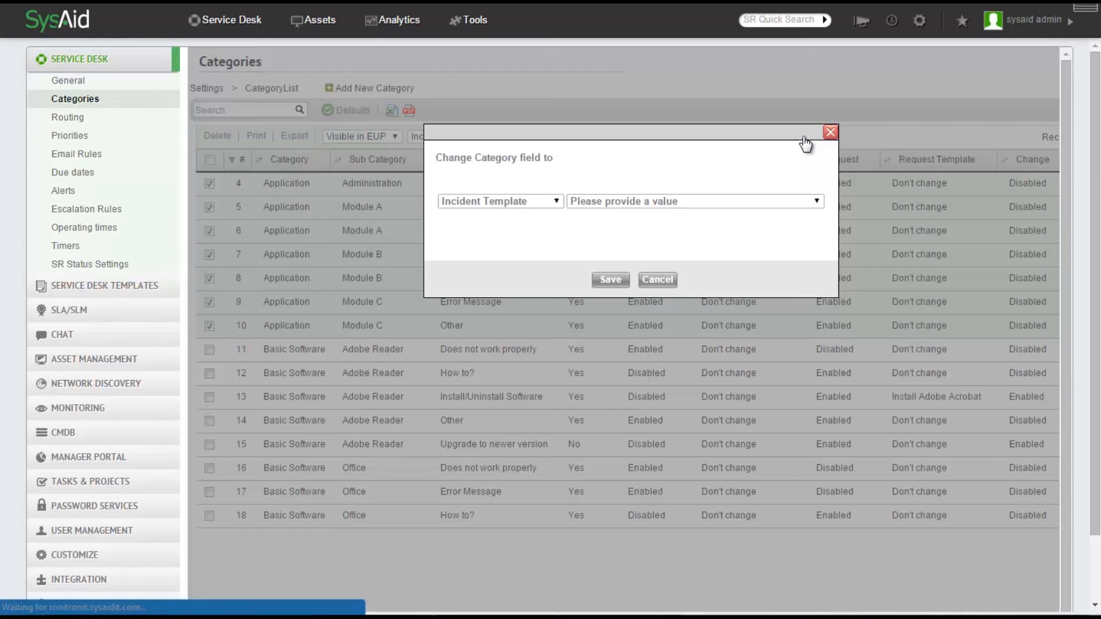
{"action": "left_click", "coordinate": [556, 201]}
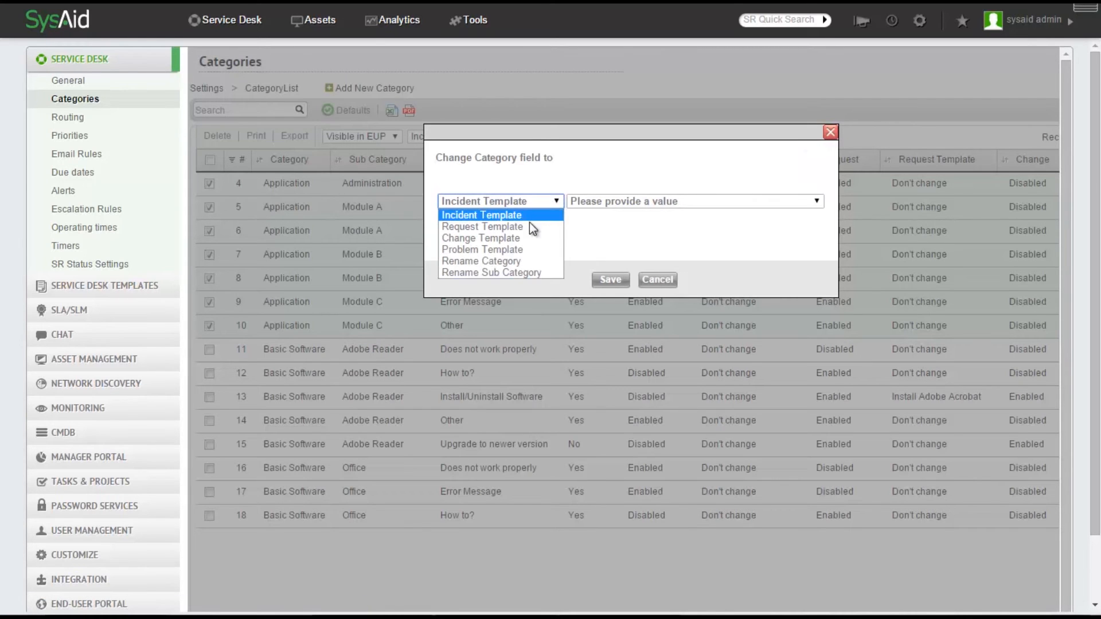
{"action": "left_click", "coordinate": [511, 261]}
{"action": "left_click", "coordinate": [576, 202]}
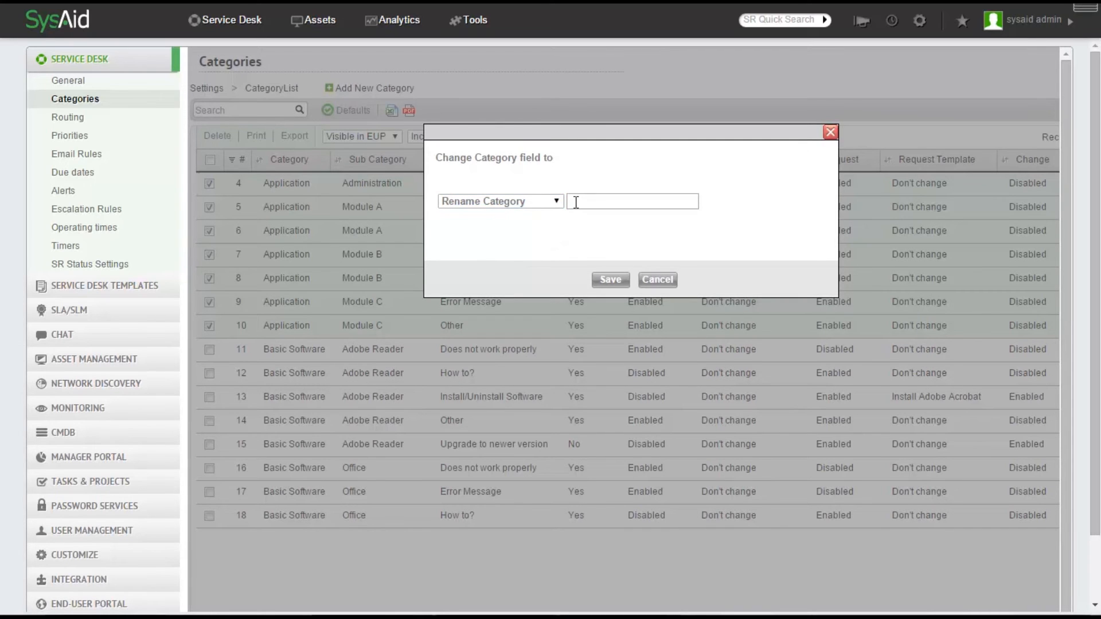
{"action": "type", "text": "Application A"}
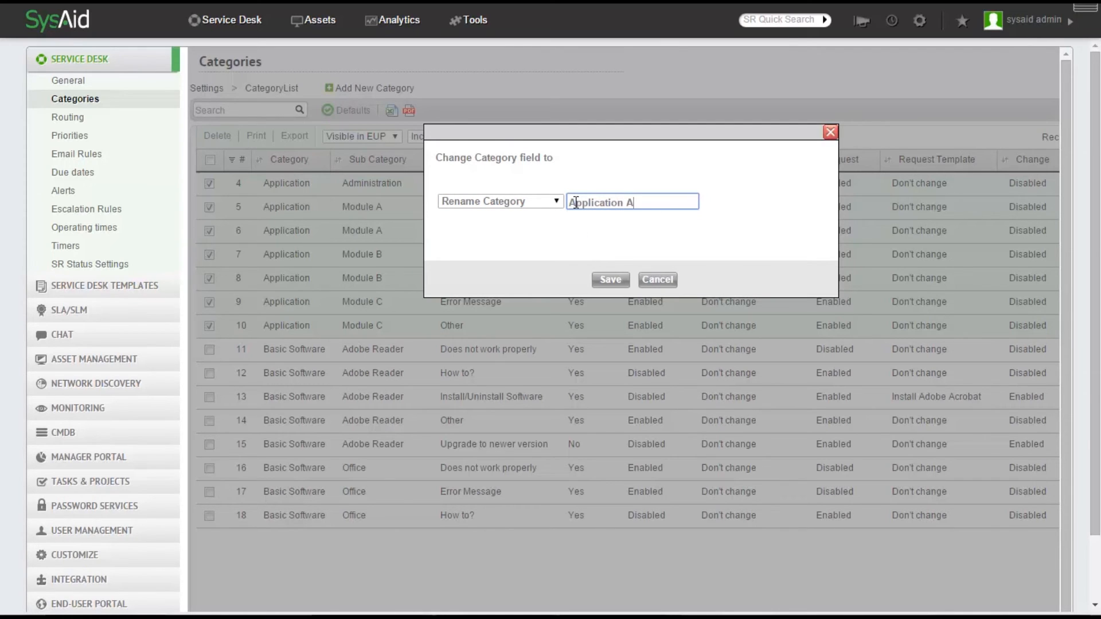
Save the category rename and apply it to active and closed service records.
{"action": "left_click", "coordinate": [610, 281]}
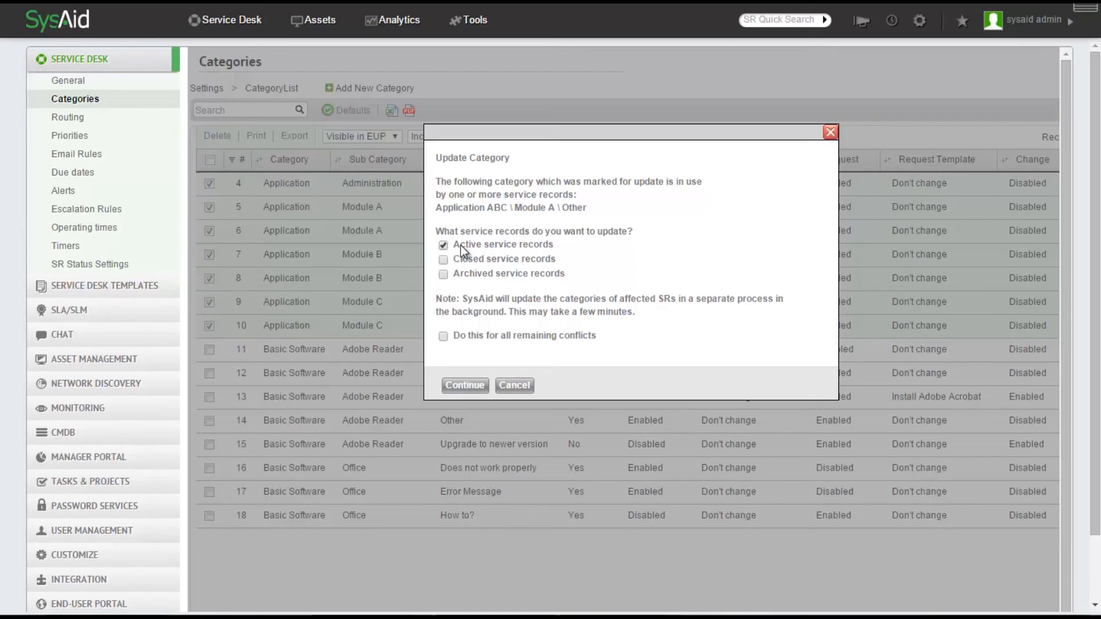
{"action": "left_click", "coordinate": [444, 259]}
{"action": "left_click", "coordinate": [462, 385]}
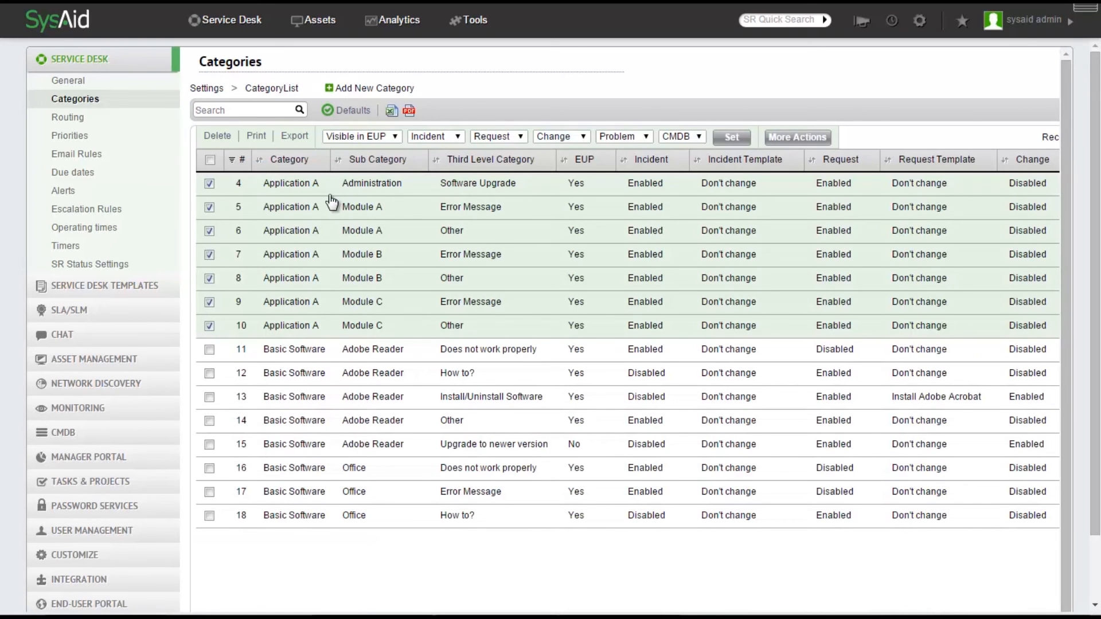
Rename the sub category of the selected Application A categories to Module, updating active service records.
{"action": "left_click", "coordinate": [795, 143]}
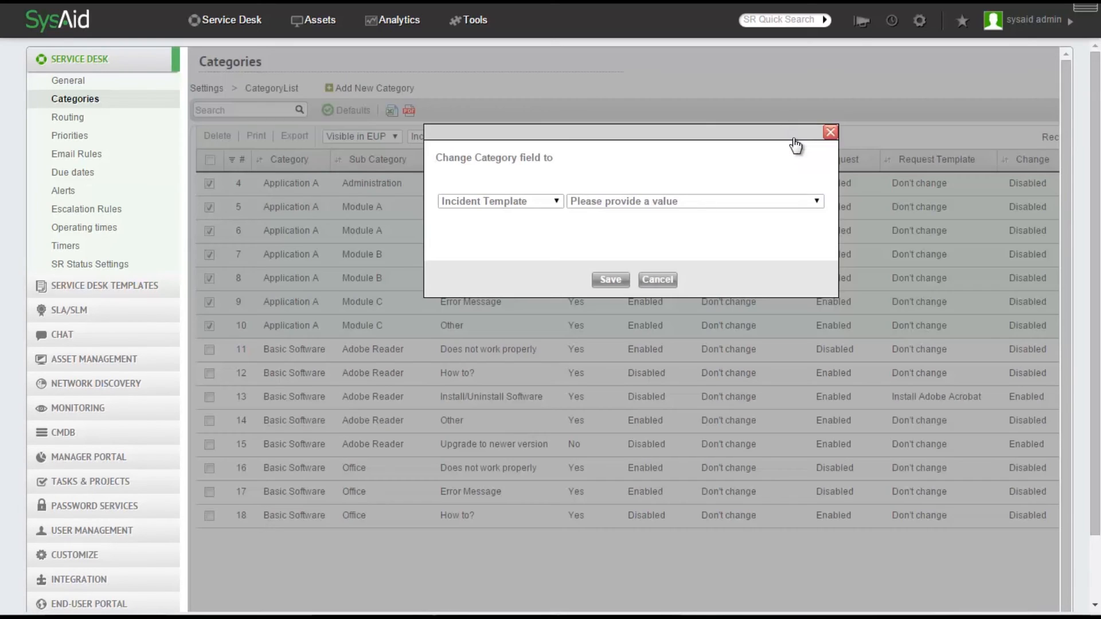
{"action": "left_click", "coordinate": [557, 201]}
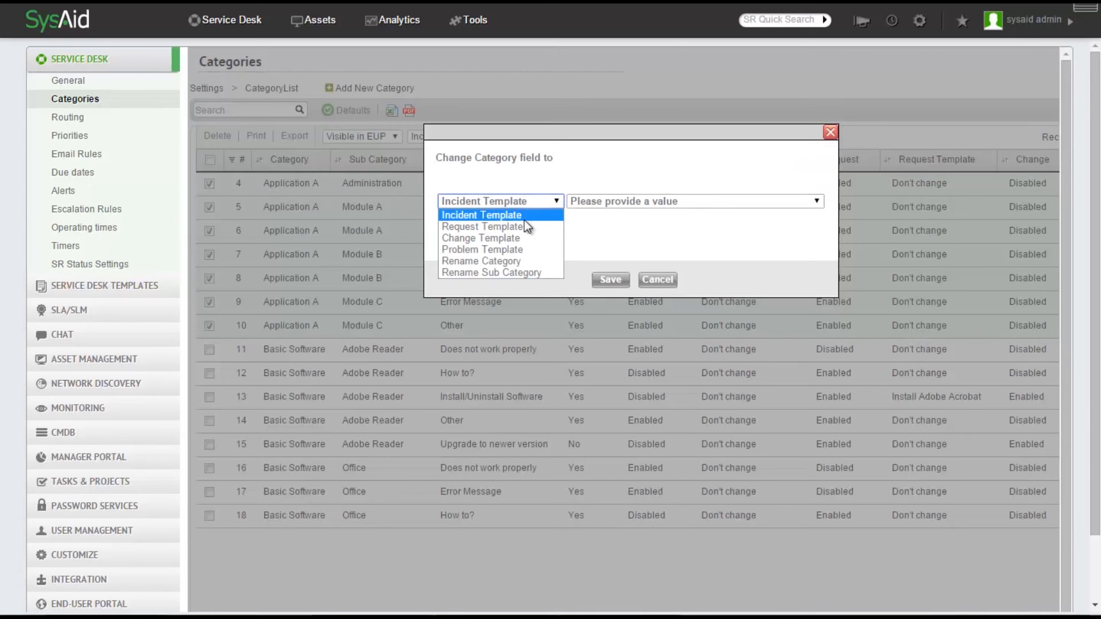
{"action": "left_click", "coordinate": [501, 273]}
{"action": "left_click", "coordinate": [597, 206]}
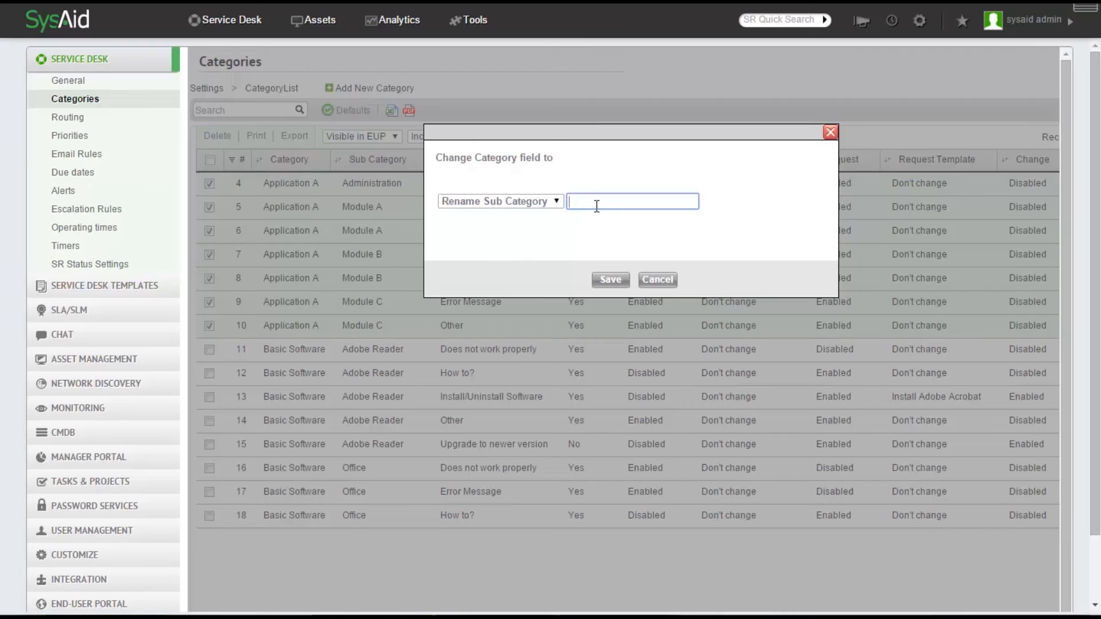
{"action": "type", "text": "Module"}
{"action": "left_click", "coordinate": [619, 281]}
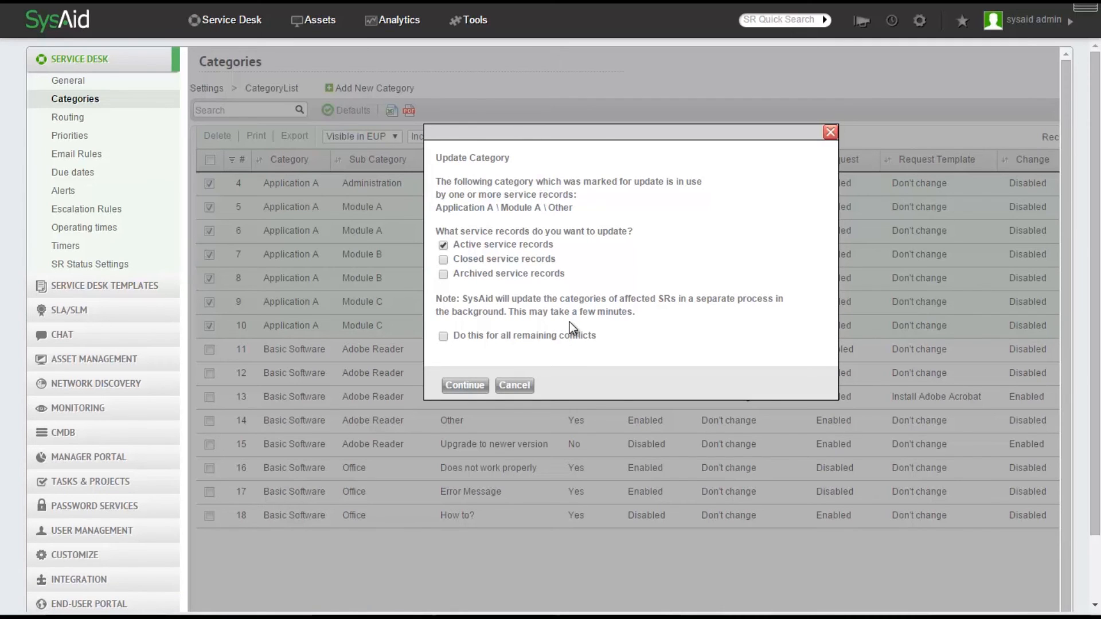
{"action": "left_click", "coordinate": [465, 385]}
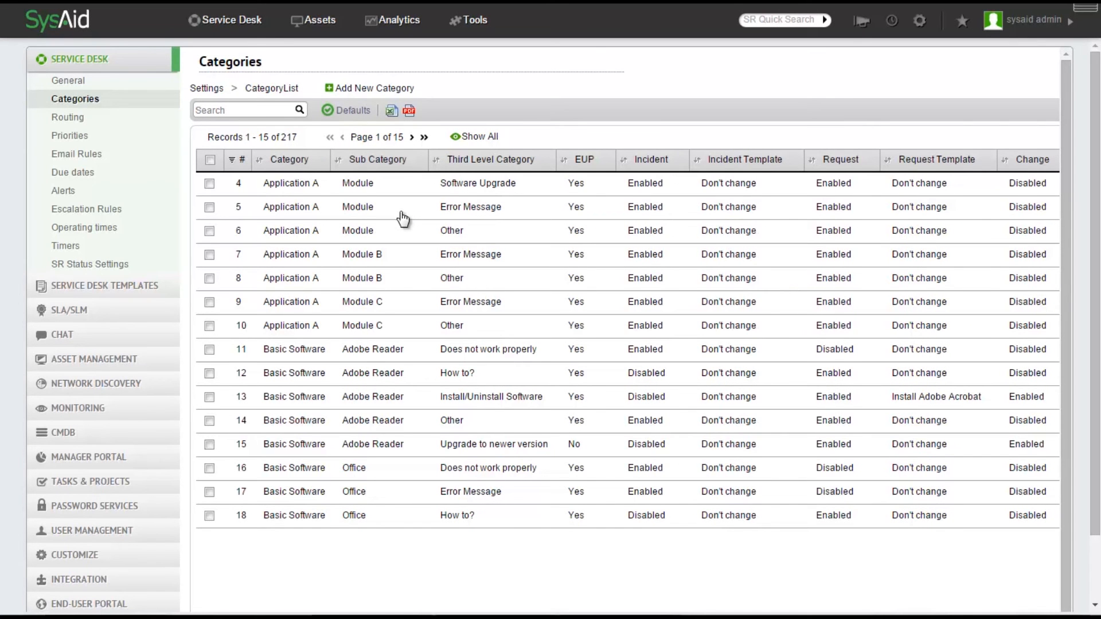
Search the category list for Mobile and open the Mobile, IPhone, iOS Upgrade category.
{"action": "left_click", "coordinate": [219, 110]}
{"action": "type", "text": "m"}
{"action": "left_click", "coordinate": [207, 140]}
{"action": "left_click", "coordinate": [299, 110]}
{"action": "left_click", "coordinate": [276, 476]}
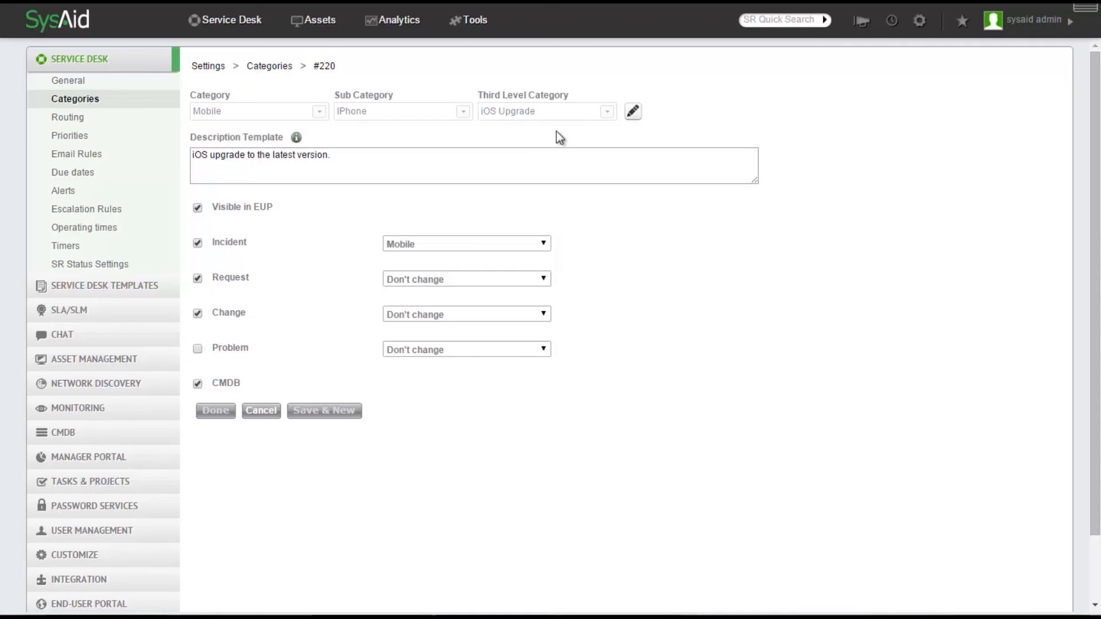
Unlock the category names and change the sub category to a new Android entry and the third level category to How To?
{"action": "left_click", "coordinate": [633, 112]}
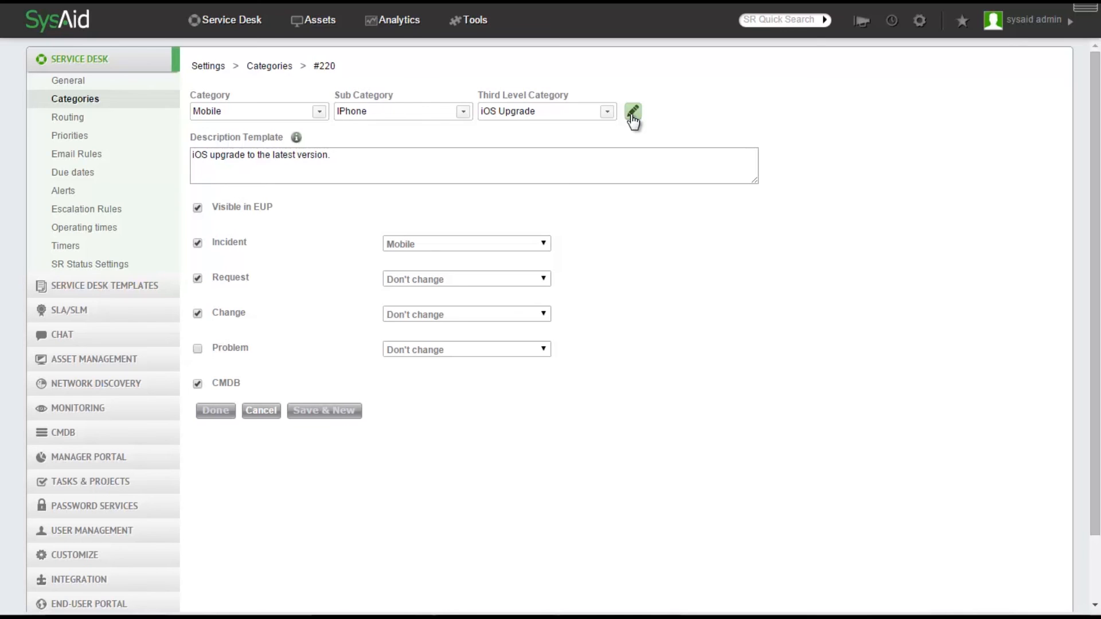
{"action": "left_click", "coordinate": [464, 113]}
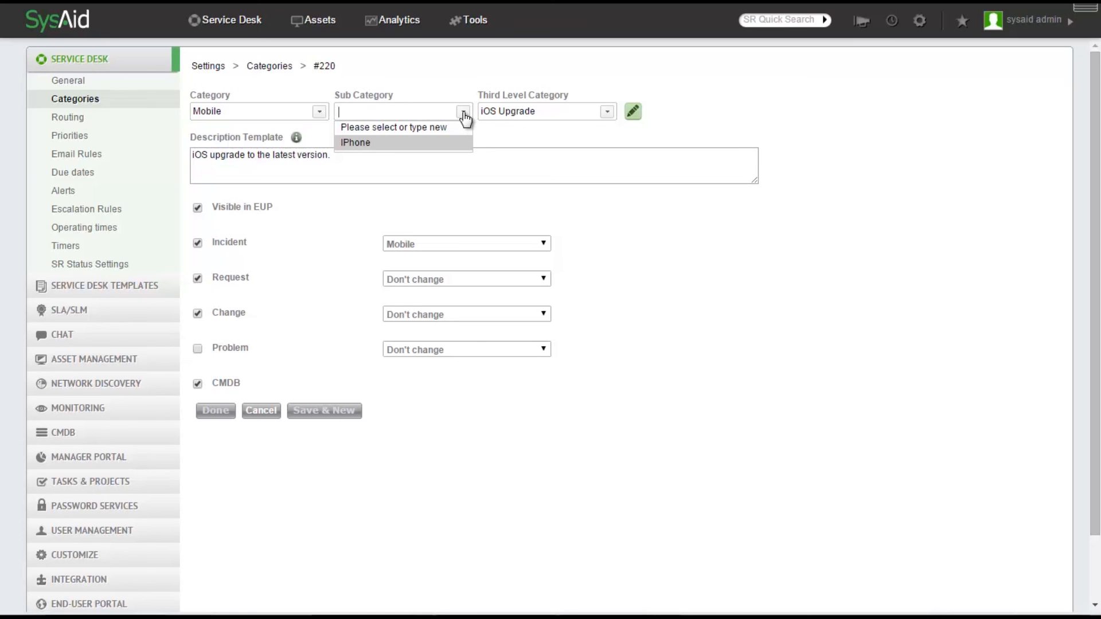
{"action": "type", "text": "Android"}
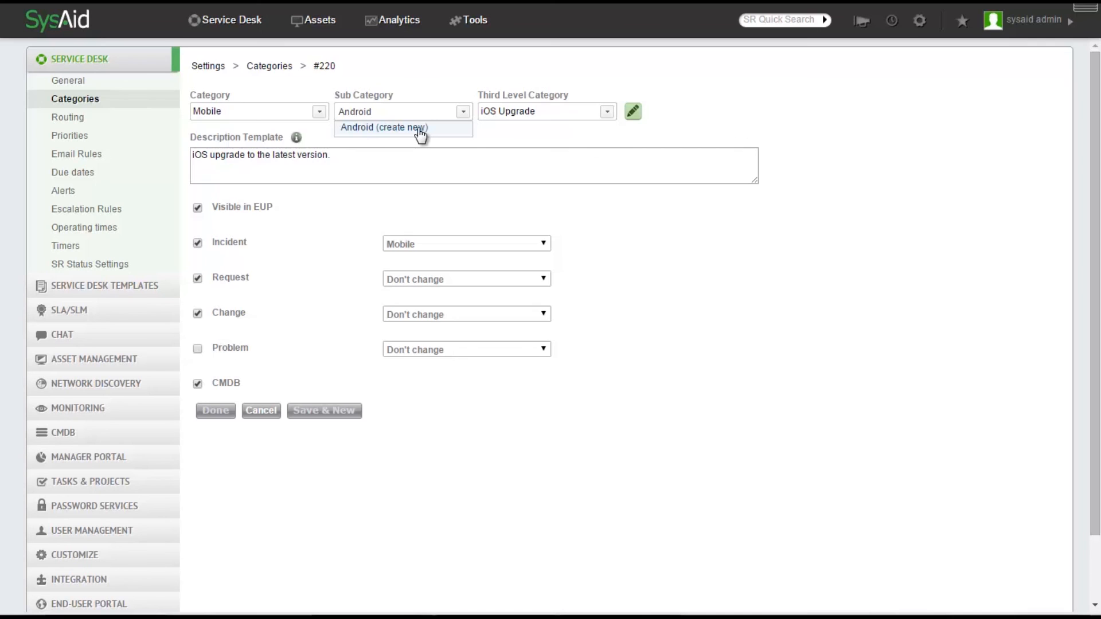
{"action": "left_click", "coordinate": [419, 130]}
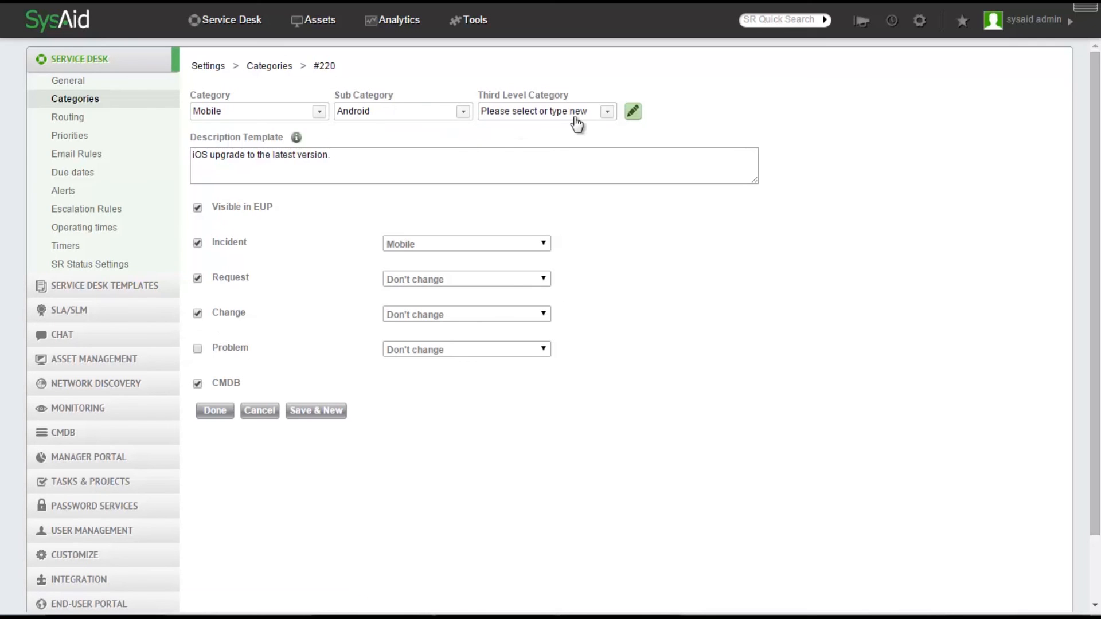
{"action": "left_click", "coordinate": [607, 112]}
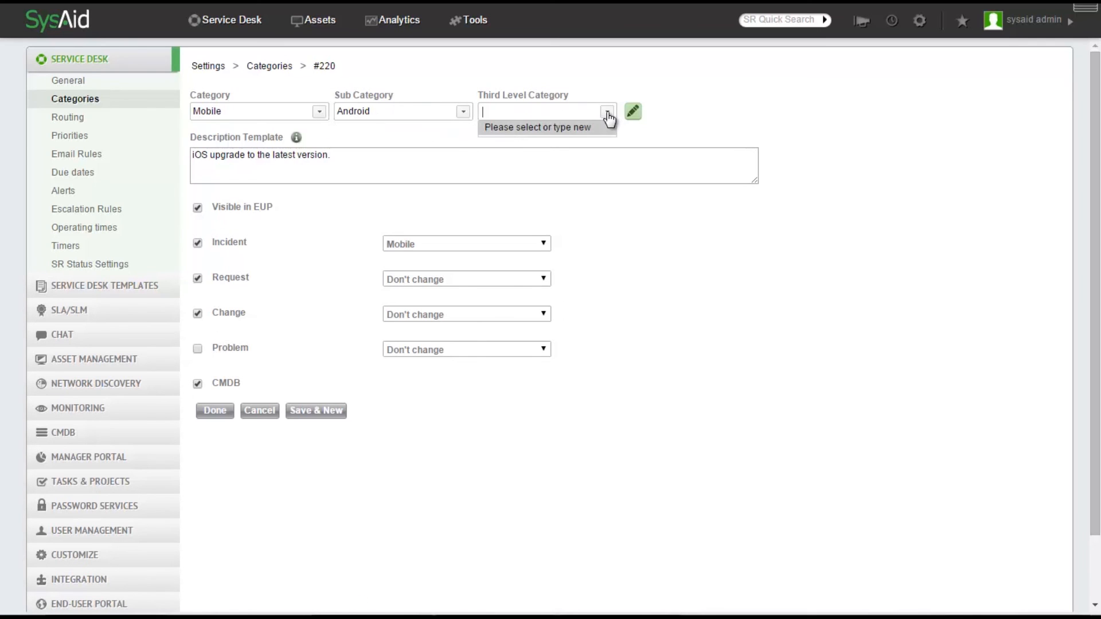
{"action": "type", "text": "How To?"}
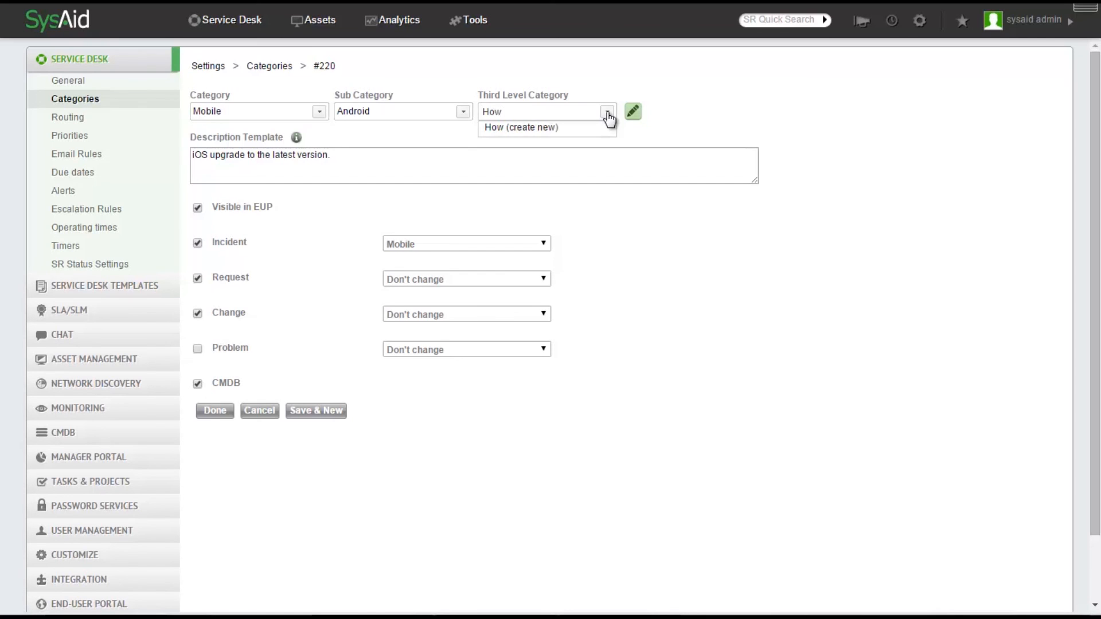
{"action": "left_click", "coordinate": [562, 127]}
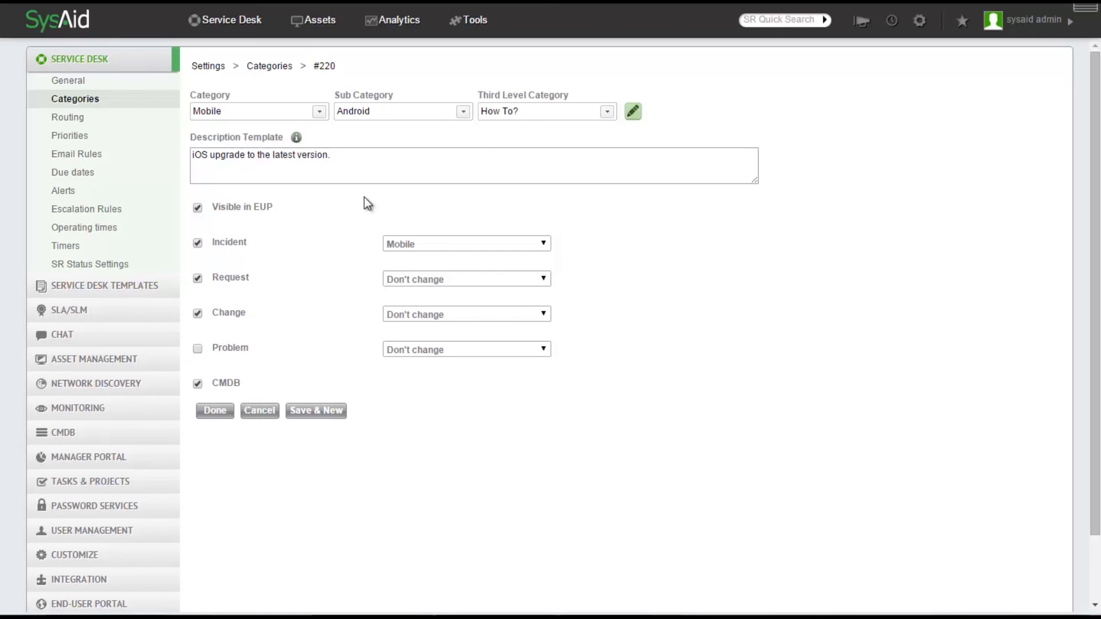
Clear the category's description template and save the edited category, continuing to a new category form.
{"action": "left_click_drag", "start_coordinate": [344, 152], "coordinate": [168, 162]}
{"action": "key", "text": "BackSpace"}
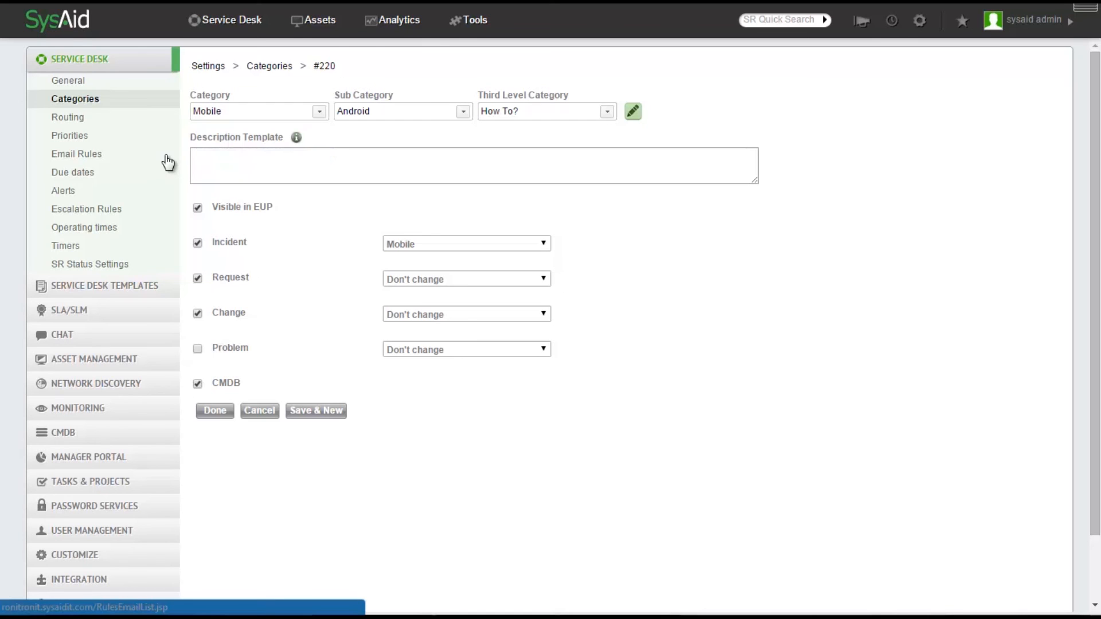
{"action": "left_click", "coordinate": [318, 412]}
Return to the category list, search it for mobile, and select the Mobile, Android, How To? category.
{"action": "left_click", "coordinate": [102, 104]}
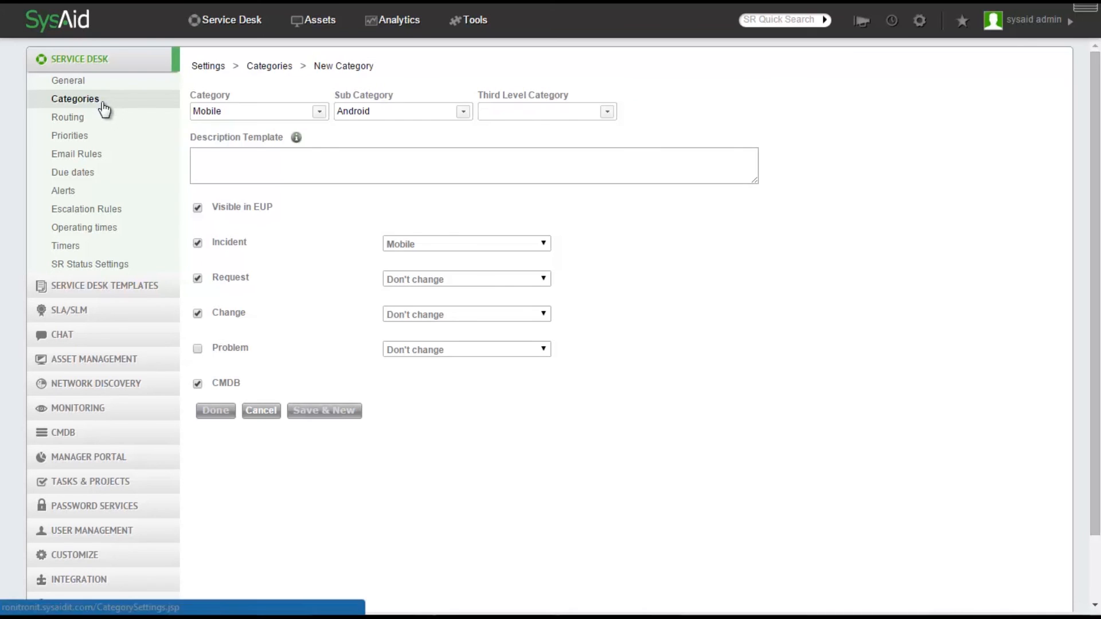
{"action": "left_click", "coordinate": [227, 109]}
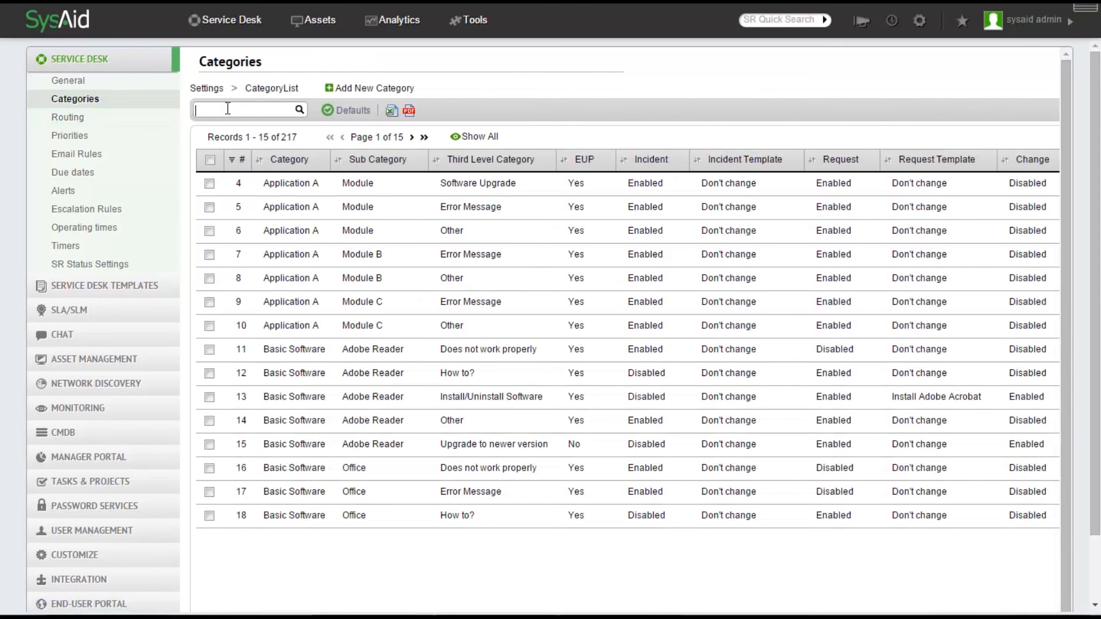
{"action": "type", "text": "mobi"}
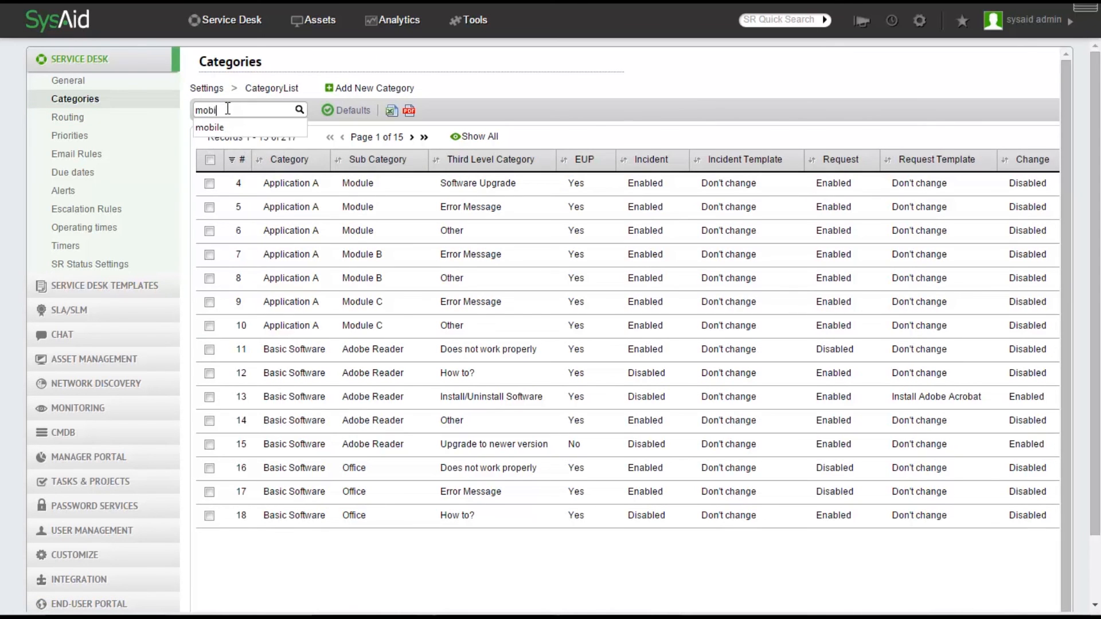
{"action": "left_click", "coordinate": [202, 134]}
{"action": "left_click", "coordinate": [299, 109]}
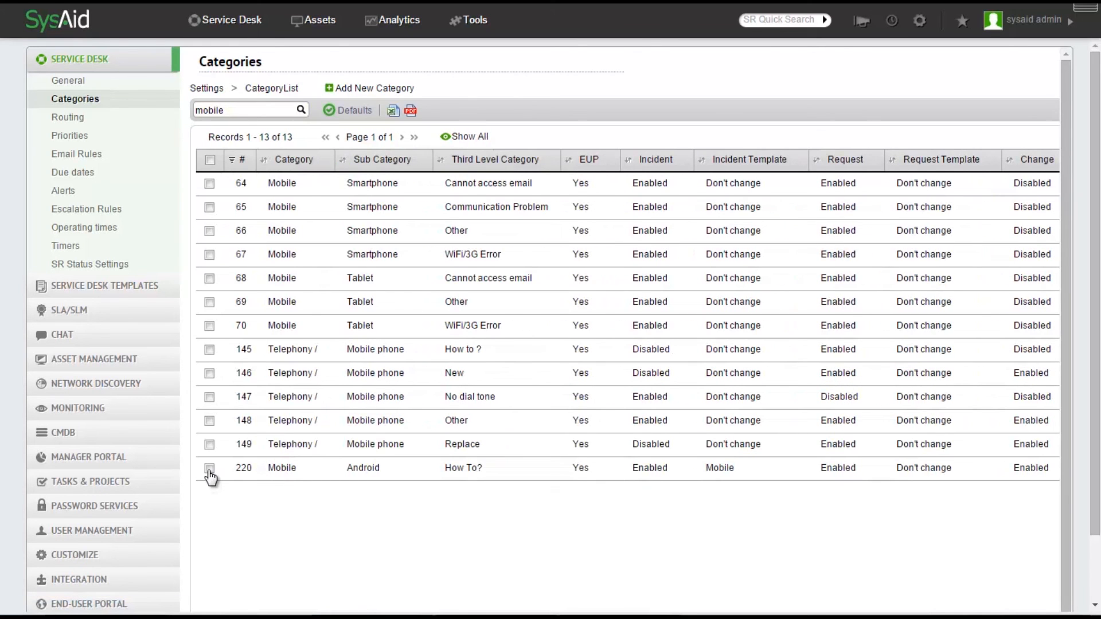
{"action": "left_click", "coordinate": [210, 468]}
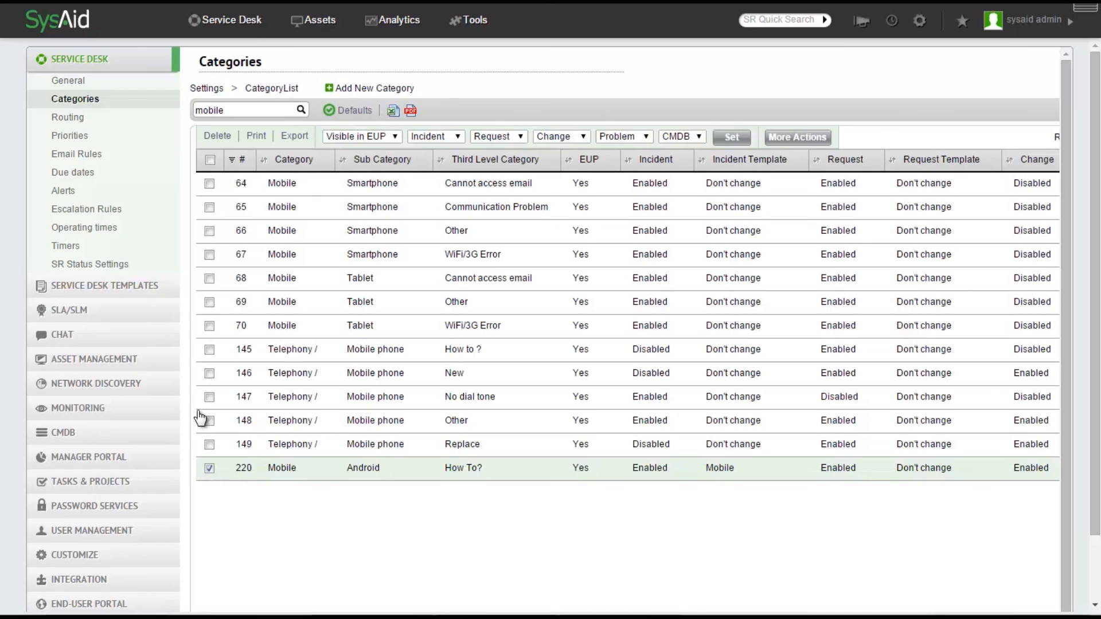